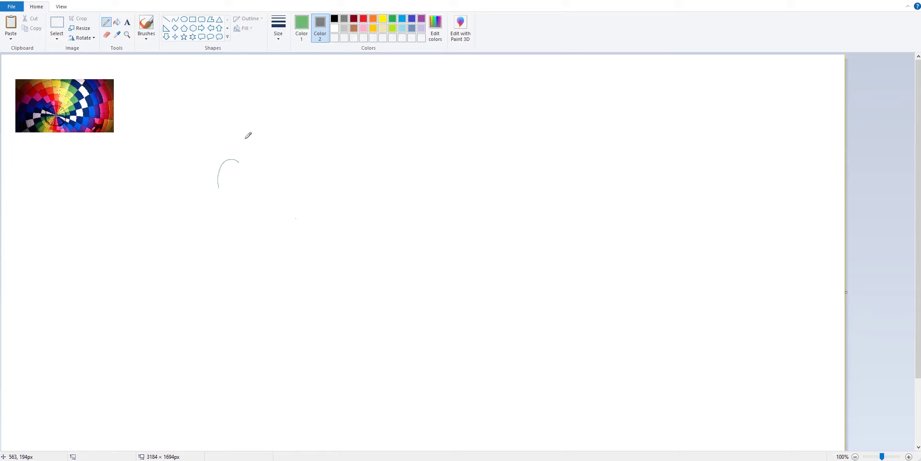
# Sketch the cartoon mouse's face in thin green pencil lines, adding the brow, cheek, tall eyes, oval nose and open smile
pyautogui.moveTo(244, 149)
pyautogui.mouseDown()
pyautogui.moveTo(263, 150)
pyautogui.moveTo(280, 188)
pyautogui.mouseUp()
pyautogui.moveTo(219, 186)
pyautogui.mouseDown()
pyautogui.moveTo(235, 208)
pyautogui.moveTo(226, 221)
pyautogui.moveTo(242, 245)
pyautogui.moveTo(258, 247)
pyautogui.mouseUp()
pyautogui.moveTo(238, 178)
pyautogui.mouseDown()
pyautogui.moveTo(247, 203)
pyautogui.moveTo(253, 198)
pyautogui.moveTo(247, 205)
pyautogui.moveTo(268, 192)
pyautogui.moveTo(261, 196)
pyautogui.moveTo(247, 174)
pyautogui.moveTo(258, 174)
pyautogui.moveTo(249, 200)
pyautogui.mouseUp()
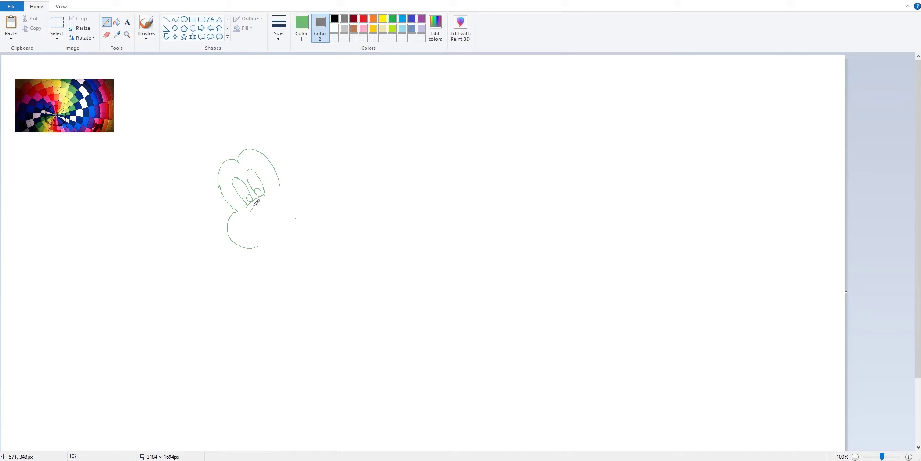
pyautogui.moveTo(271, 198)
pyautogui.mouseDown()
pyautogui.moveTo(253, 210)
pyautogui.moveTo(264, 218)
pyautogui.moveTo(270, 204)
pyautogui.moveTo(262, 204)
pyautogui.mouseUp()
pyautogui.moveTo(243, 230)
pyautogui.mouseDown()
pyautogui.moveTo(264, 227)
pyautogui.moveTo(290, 206)
pyautogui.mouseUp()
pyautogui.moveTo(269, 233)
pyautogui.mouseDown()
pyautogui.moveTo(254, 233)
pyautogui.moveTo(276, 233)
pyautogui.mouseUp()
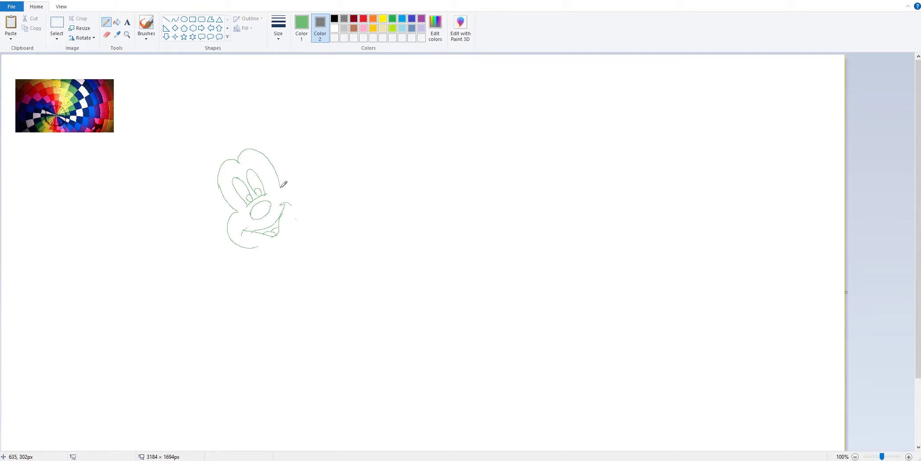
# Draw the mouse's other cheek and chin, the torso below the head, and the forearm extending outward beneath the face
pyautogui.moveTo(281, 187); pyautogui.dragTo(291, 184)
pyautogui.moveTo(291, 183)
pyautogui.mouseDown()
pyautogui.moveTo(303, 193)
pyautogui.moveTo(284, 227)
pyautogui.mouseUp()
pyautogui.moveTo(285, 226); pyautogui.dragTo(317, 234)
pyautogui.moveTo(207, 238)
pyautogui.mouseDown()
pyautogui.moveTo(233, 239)
pyautogui.moveTo(229, 257)
pyautogui.moveTo(262, 252)
pyautogui.moveTo(262, 275)
pyautogui.moveTo(300, 276)
pyautogui.moveTo(322, 259)
pyautogui.mouseUp()
pyautogui.moveTo(309, 231); pyautogui.dragTo(324, 259)
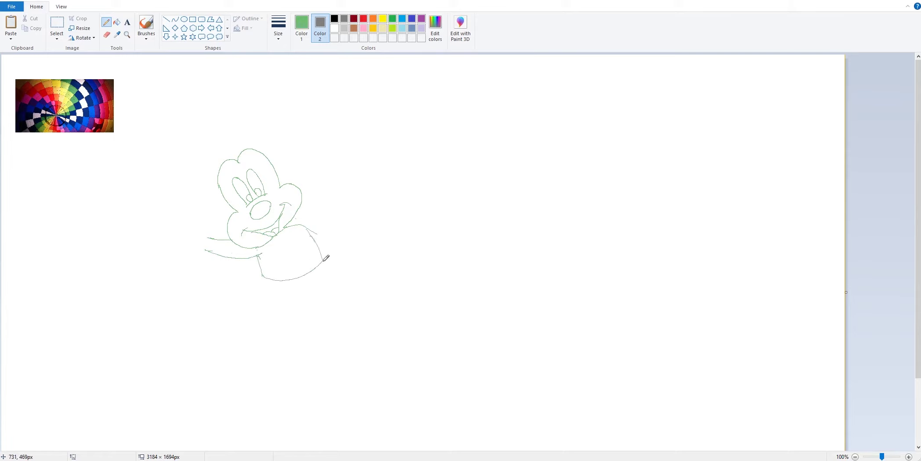
# Draw the mouse's shorts below the torso, with two oval buttons on the front
pyautogui.moveTo(263, 276); pyautogui.dragTo(262, 335)
pyautogui.moveTo(255, 330)
pyautogui.mouseDown()
pyautogui.moveTo(285, 335)
pyautogui.moveTo(294, 309)
pyautogui.moveTo(286, 335)
pyautogui.moveTo(289, 326)
pyautogui.moveTo(326, 301)
pyautogui.mouseUp()
pyautogui.moveTo(318, 264)
pyautogui.mouseDown()
pyautogui.moveTo(325, 303)
pyautogui.moveTo(291, 307)
pyautogui.moveTo(281, 291)
pyautogui.moveTo(310, 295)
pyautogui.moveTo(321, 281)
pyautogui.moveTo(318, 297)
pyautogui.mouseUp()
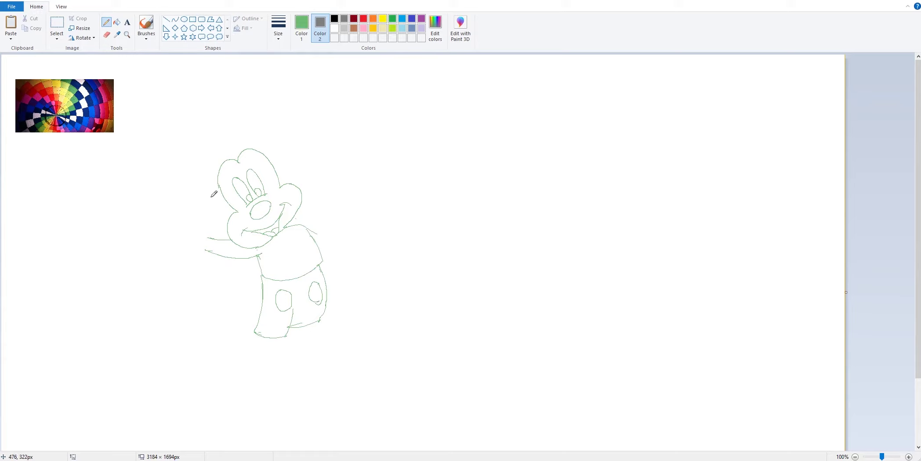
# Draw the head contour around the face and add the two large round ears
pyautogui.moveTo(208, 200); pyautogui.dragTo(230, 239)
pyautogui.moveTo(182, 156)
pyautogui.mouseDown()
pyautogui.moveTo(164, 176)
pyautogui.moveTo(175, 197)
pyautogui.moveTo(210, 199)
pyautogui.mouseUp()
pyautogui.moveTo(182, 155)
pyautogui.mouseDown()
pyautogui.moveTo(207, 173)
pyautogui.moveTo(227, 146)
pyautogui.moveTo(251, 143)
pyautogui.moveTo(239, 115)
pyautogui.moveTo(268, 106)
pyautogui.moveTo(285, 134)
pyautogui.moveTo(271, 152)
pyautogui.moveTo(293, 183)
pyautogui.mouseUp()
# Add a glove cuff and an open hand with thumb and fingers to the end of the finished forearm
pyautogui.moveTo(206, 238)
pyautogui.mouseDown()
pyautogui.moveTo(207, 250)
pyautogui.moveTo(204, 237)
pyautogui.mouseUp()
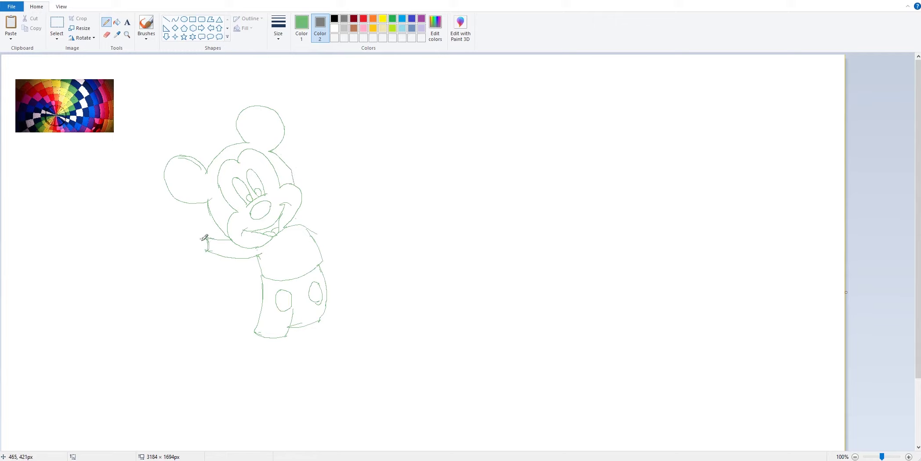
pyautogui.moveTo(203, 244); pyautogui.dragTo(202, 254)
pyautogui.moveTo(198, 237)
pyautogui.mouseDown()
pyautogui.moveTo(176, 218)
pyautogui.moveTo(169, 222)
pyautogui.moveTo(185, 228)
pyautogui.moveTo(174, 232)
pyautogui.moveTo(164, 278)
pyautogui.moveTo(198, 261)
pyautogui.moveTo(201, 253)
pyautogui.moveTo(173, 257)
pyautogui.moveTo(194, 236)
pyautogui.mouseUp()
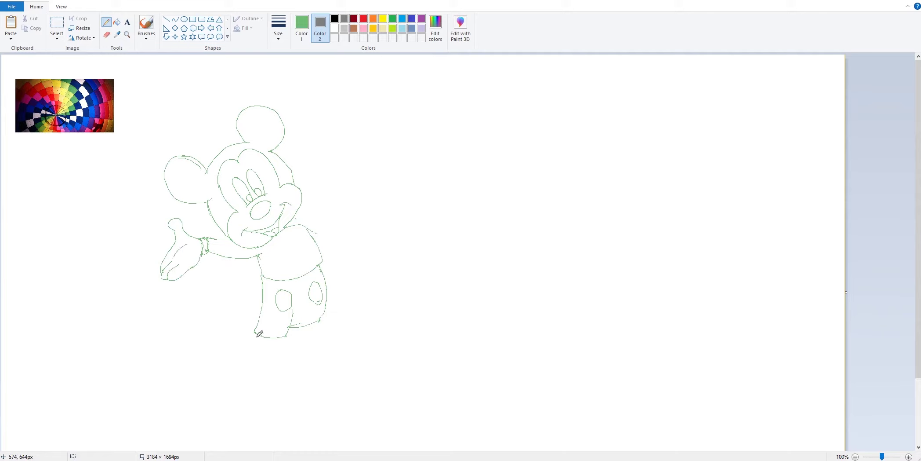
# Draw the two legs below the shorts, each ending in a rounded ankle cuff
pyautogui.moveTo(257, 336)
pyautogui.mouseDown()
pyautogui.moveTo(248, 366)
pyautogui.moveTo(269, 361)
pyautogui.moveTo(278, 338)
pyautogui.mouseUp()
pyautogui.moveTo(323, 317)
pyautogui.mouseDown()
pyautogui.moveTo(298, 334)
pyautogui.moveTo(289, 356)
pyautogui.moveTo(317, 322)
pyautogui.moveTo(312, 348)
pyautogui.mouseUp()
pyautogui.moveTo(242, 364); pyautogui.dragTo(309, 356)
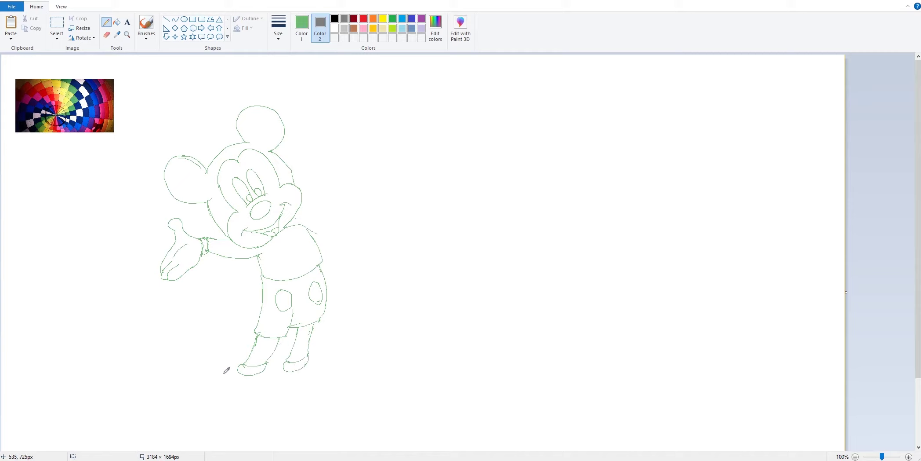
# Draw a large rounded shoe under each leg and touch up the ankle cuff above the second shoe
pyautogui.moveTo(233, 369)
pyautogui.mouseDown()
pyautogui.moveTo(196, 383)
pyautogui.moveTo(194, 397)
pyautogui.moveTo(209, 409)
pyautogui.moveTo(245, 406)
pyautogui.mouseUp()
pyautogui.moveTo(265, 371); pyautogui.dragTo(245, 406)
pyautogui.moveTo(209, 389); pyautogui.dragTo(237, 373)
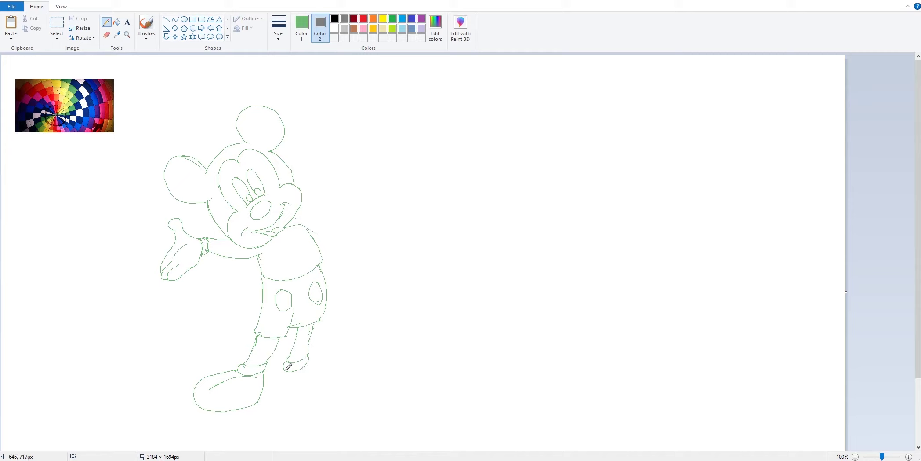
pyautogui.moveTo(276, 370)
pyautogui.mouseDown()
pyautogui.moveTo(278, 397)
pyautogui.moveTo(296, 404)
pyautogui.moveTo(305, 368)
pyautogui.moveTo(335, 363)
pyautogui.moveTo(310, 399)
pyautogui.mouseUp()
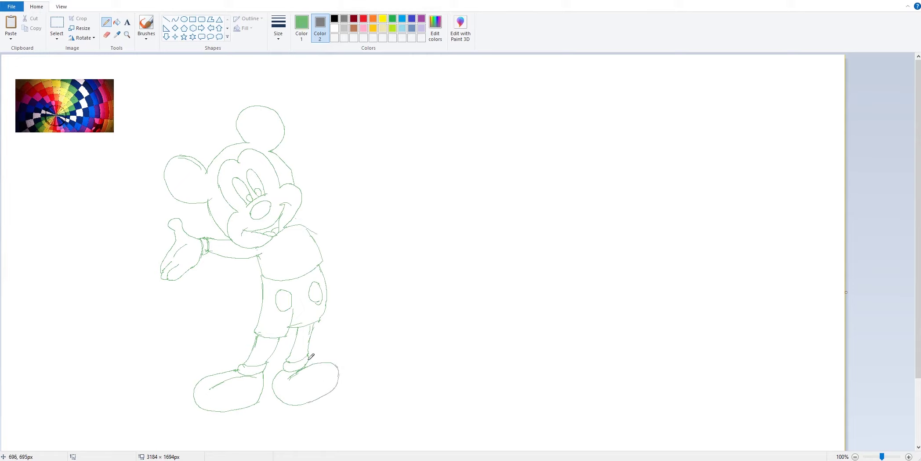
pyautogui.moveTo(310, 356); pyautogui.dragTo(312, 368)
# Draw the second arm stretching out from the shoulder, with a glove cuff and an open hand
pyautogui.moveTo(306, 223); pyautogui.dragTo(329, 235)
pyautogui.click(278, 28)
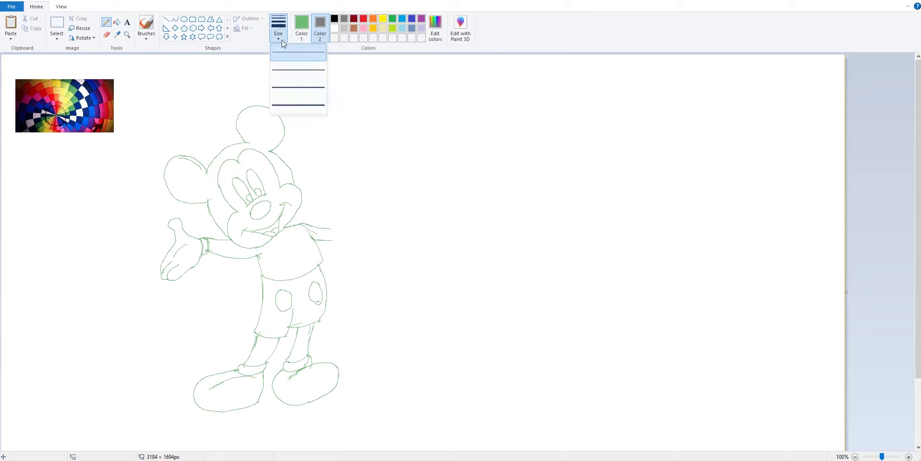
pyautogui.click(294, 69)
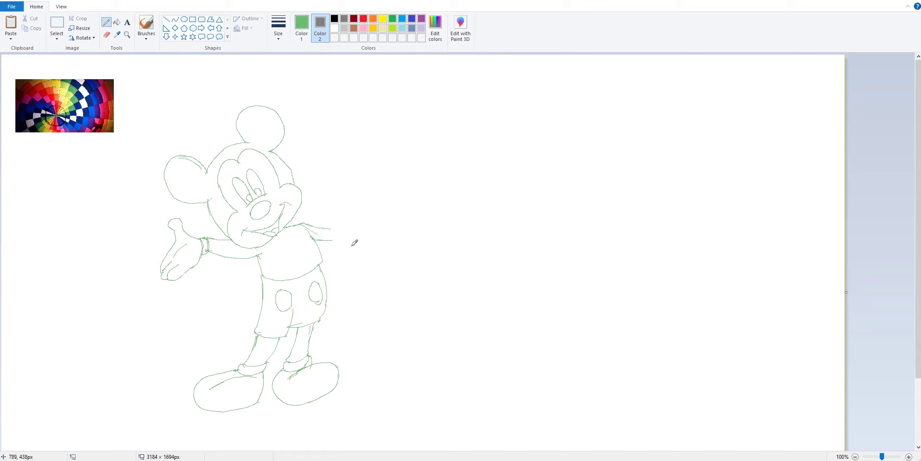
pyautogui.moveTo(327, 229)
pyautogui.mouseDown()
pyautogui.moveTo(360, 232)
pyautogui.moveTo(361, 241)
pyautogui.moveTo(359, 233)
pyautogui.mouseUp()
pyautogui.moveTo(362, 231)
pyautogui.mouseDown()
pyautogui.moveTo(391, 217)
pyautogui.moveTo(368, 225)
pyautogui.moveTo(362, 242)
pyautogui.moveTo(371, 231)
pyautogui.moveTo(365, 248)
pyautogui.moveTo(391, 253)
pyautogui.moveTo(383, 258)
pyautogui.moveTo(413, 232)
pyautogui.moveTo(383, 226)
pyautogui.moveTo(411, 211)
pyautogui.moveTo(413, 232)
pyautogui.mouseUp()
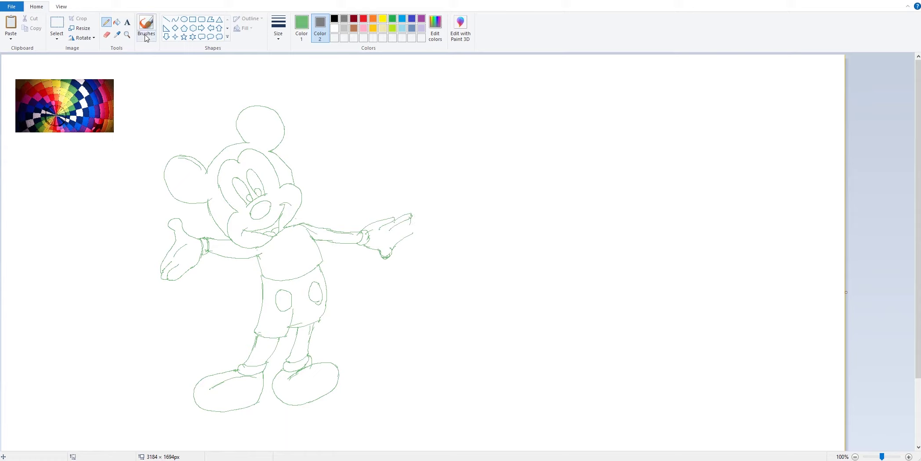
# Set Color 2 to white and erase the faulty lower edge of the second hand's fingers
pyautogui.click(106, 35)
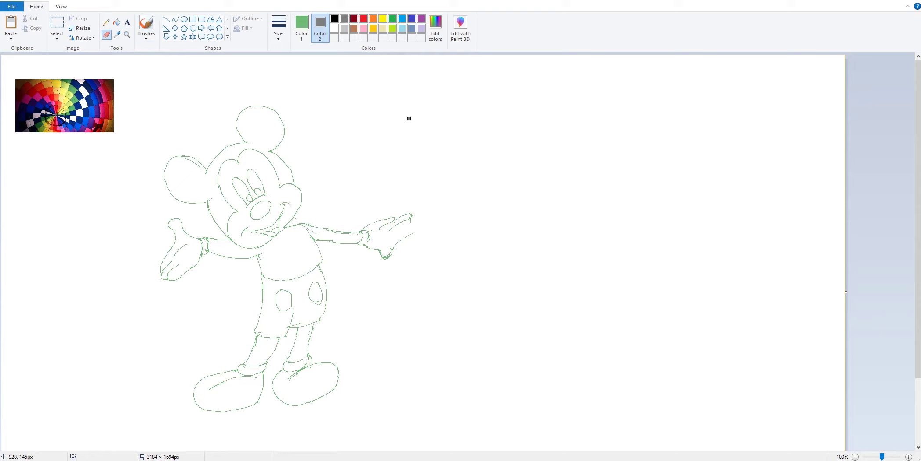
pyautogui.moveTo(418, 234); pyautogui.dragTo(408, 237)
pyautogui.hotkey('ctrl', 'z')
pyautogui.click(334, 28)
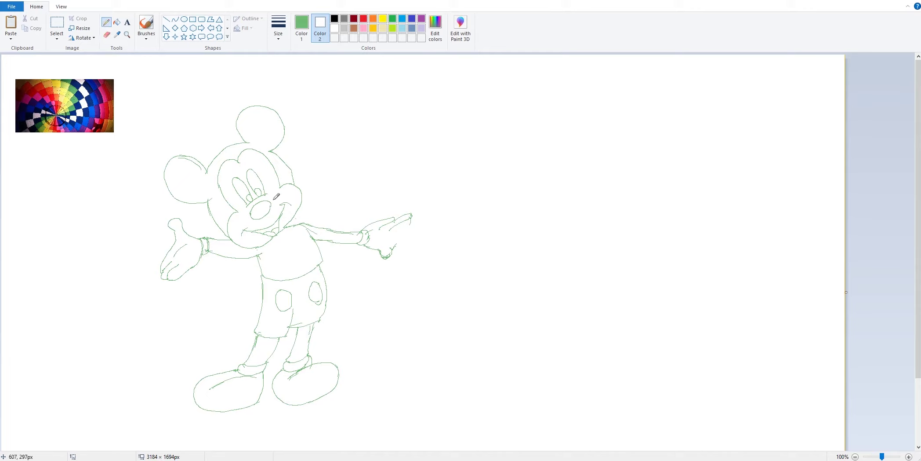
pyautogui.moveTo(391, 252); pyautogui.dragTo(398, 242)
pyautogui.click(106, 35)
pyautogui.moveTo(391, 241)
pyautogui.mouseDown()
pyautogui.moveTo(397, 251)
pyautogui.moveTo(412, 228)
pyautogui.mouseUp()
# Redraw the second hand's rounded thumb and lower finger edge in green, erasing the stray lines between them
pyautogui.click(107, 23)
pyautogui.moveTo(378, 251); pyautogui.dragTo(388, 249)
pyautogui.click(106, 35)
pyautogui.moveTo(386, 250); pyautogui.dragTo(391, 254)
pyautogui.click(106, 22)
pyautogui.moveTo(396, 254); pyautogui.dragTo(390, 247)
pyautogui.click(107, 35)
pyautogui.moveTo(398, 241); pyautogui.dragTo(409, 226)
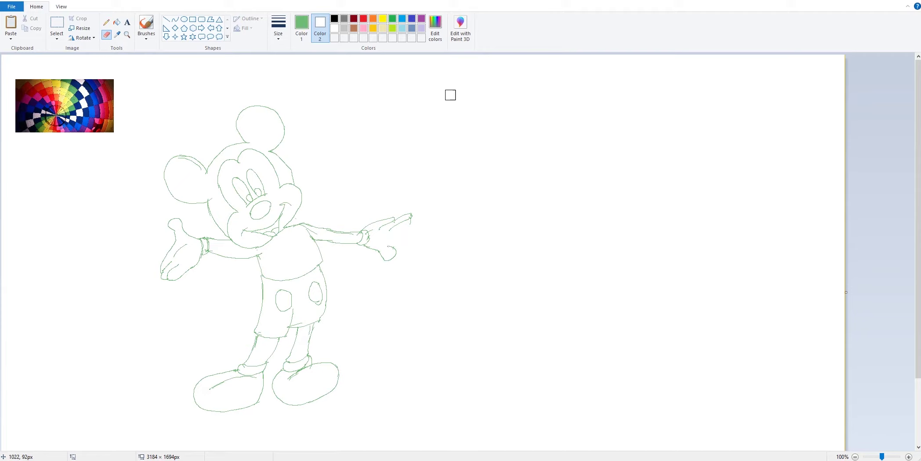
pyautogui.click(105, 22)
pyautogui.moveTo(398, 241); pyautogui.dragTo(411, 221)
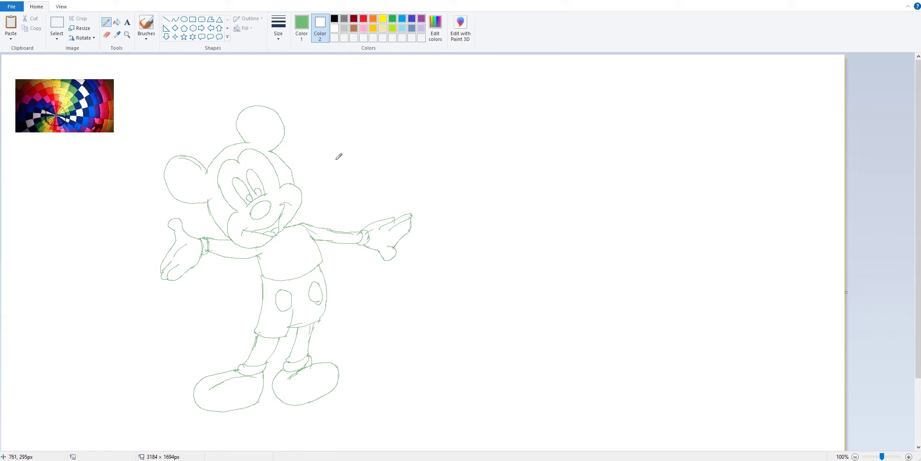
# Handwrite "NEXT COLORING." in the thickest green pencil line on the blank area beside the figure, with a short underline
pyautogui.click(278, 26)
pyautogui.click(293, 87)
pyautogui.click(279, 27)
pyautogui.click(325, 98)
pyautogui.moveTo(468, 192); pyautogui.dragTo(488, 171)
pyautogui.moveTo(487, 175); pyautogui.dragTo(504, 163)
pyautogui.moveTo(499, 165)
pyautogui.mouseDown()
pyautogui.moveTo(497, 174)
pyautogui.moveTo(594, 119)
pyautogui.mouseUp()
pyautogui.click(603, 124)
pyautogui.moveTo(600, 118); pyautogui.dragTo(590, 141)
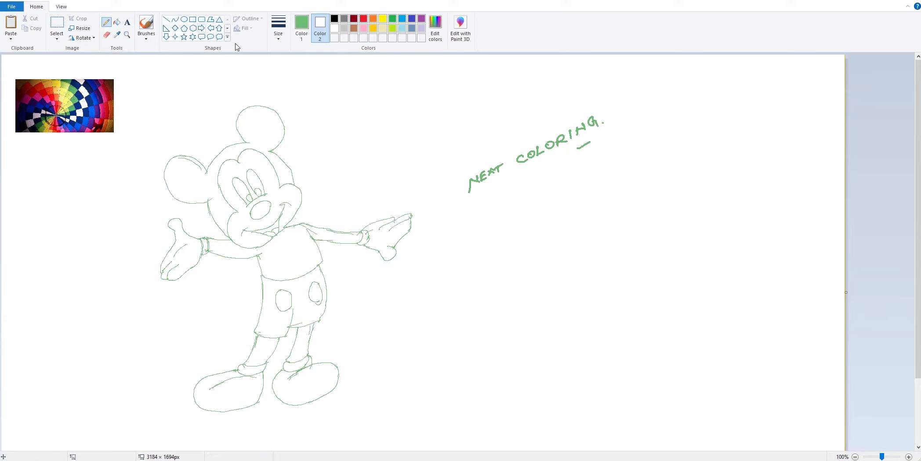
# Undo the short underline beneath the lettering and set both Color 1 and Color 2 to black
pyautogui.click(335, 18)
pyautogui.hotkey('ctrl', 'z')
pyautogui.click(117, 35)
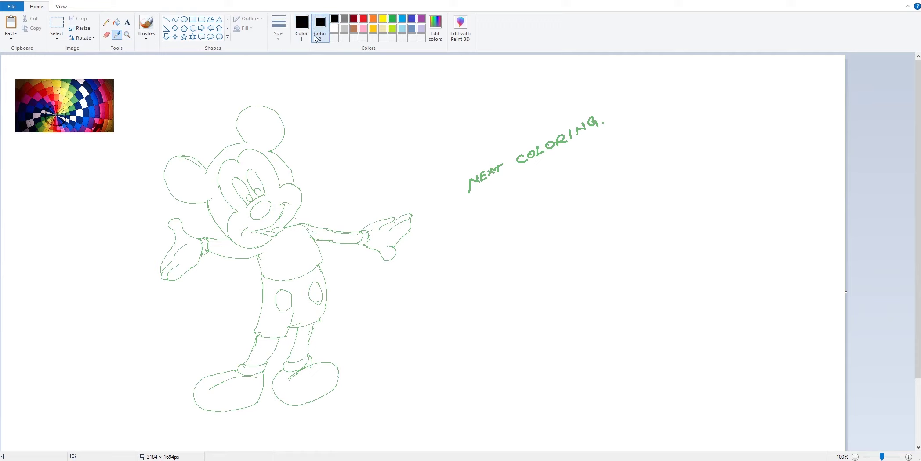
pyautogui.click(78, 83)
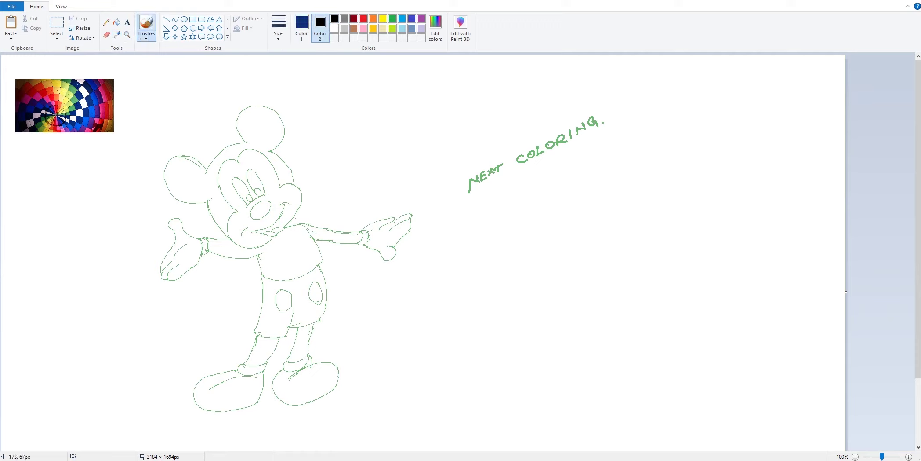
pyautogui.click(301, 27)
pyautogui.click(117, 35)
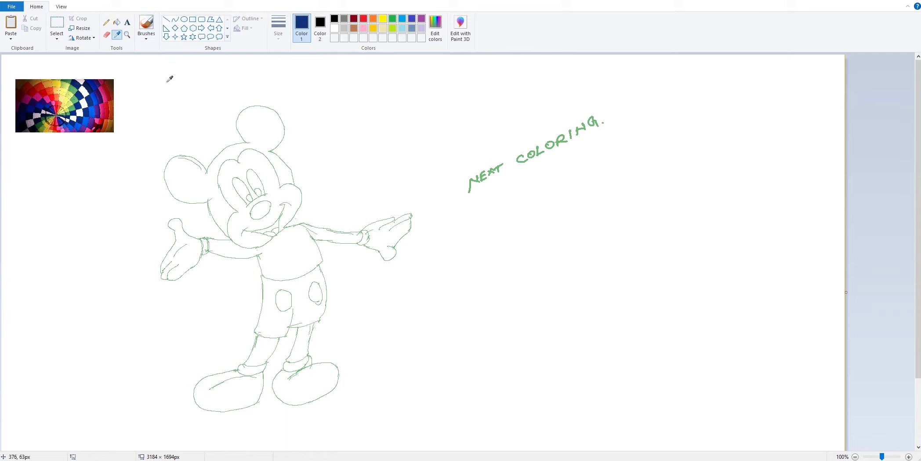
pyautogui.click(347, 20)
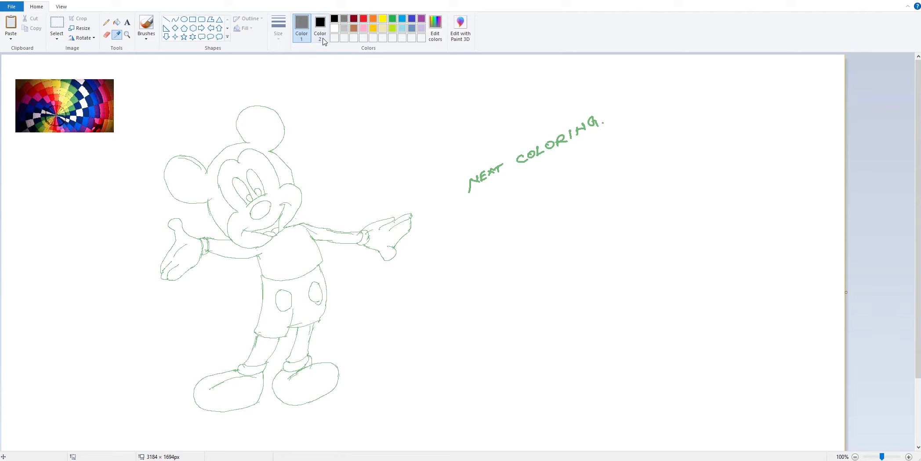
pyautogui.click(335, 19)
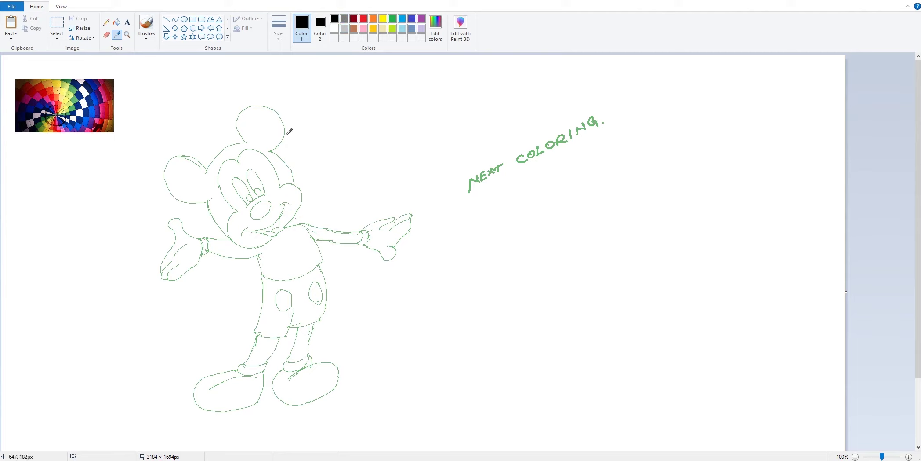
# Trace the top of the head and the round upper ear with a thick black brush
pyautogui.click(106, 22)
pyautogui.click(278, 27)
pyautogui.click(282, 105)
pyautogui.click(146, 37)
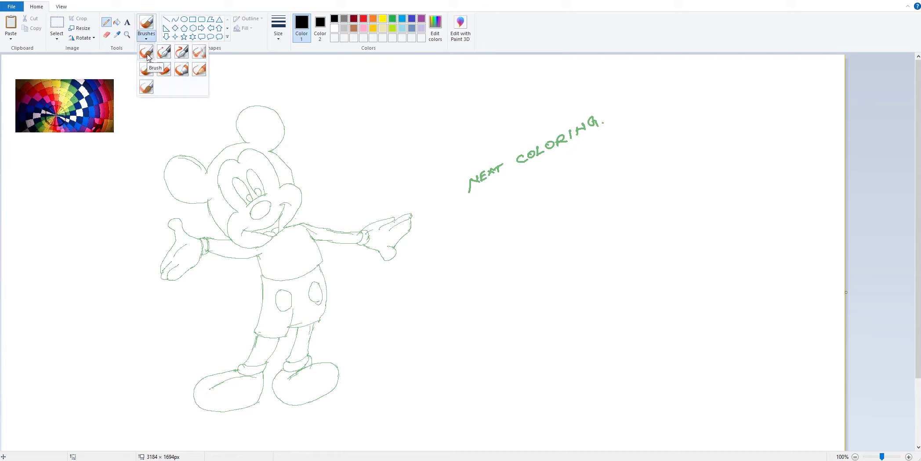
pyautogui.click(152, 65)
pyautogui.click(146, 39)
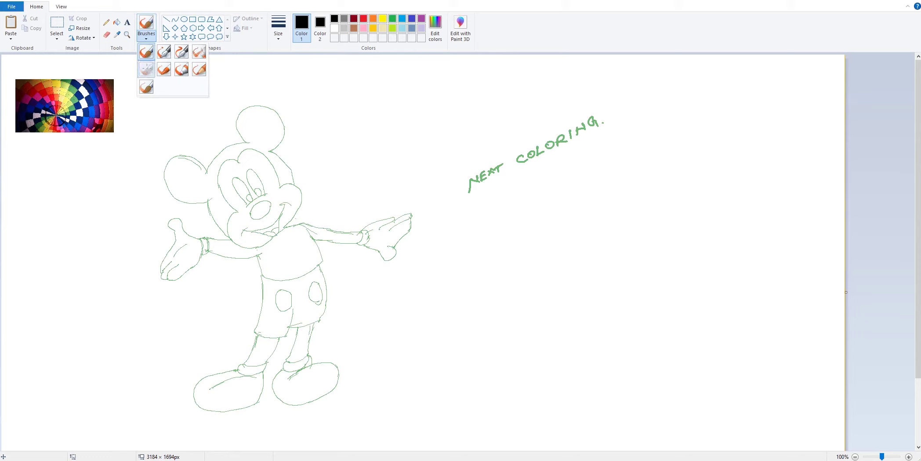
pyautogui.click(149, 68)
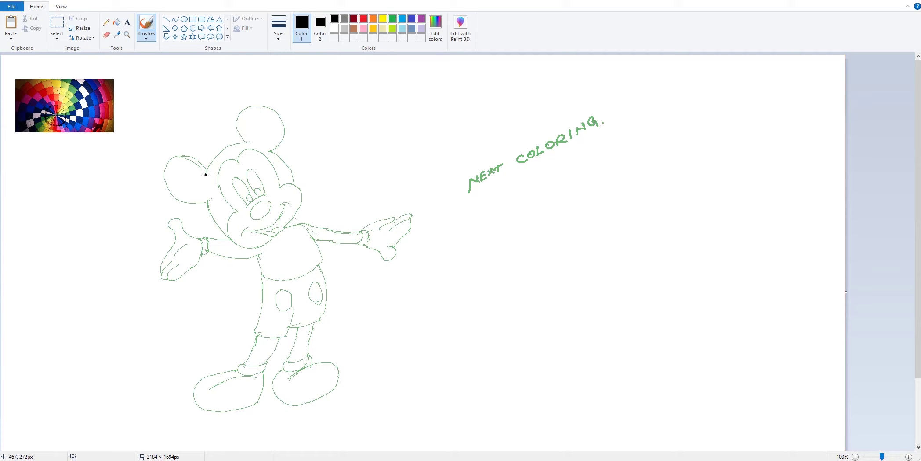
pyautogui.moveTo(235, 143); pyautogui.dragTo(247, 141)
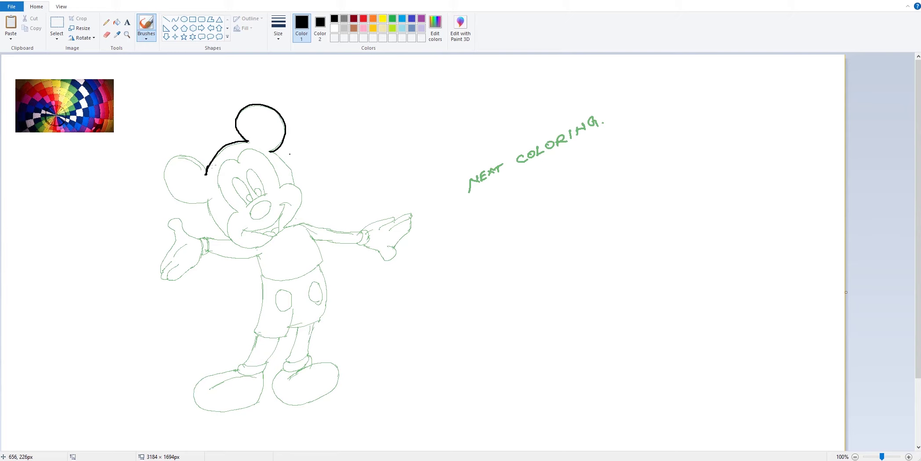
# Trace the side of the head in black from the upper ear's base down to the cheek
pyautogui.keyDown('ctrl'); pyautogui.scroll(2, 280, 153); pyautogui.keyUp('ctrl')
pyautogui.scroll(-5, 389, 373)
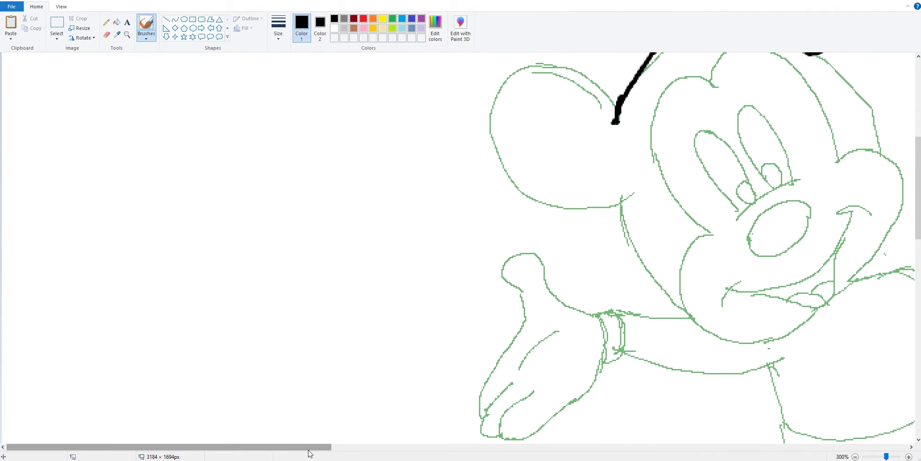
pyautogui.hscroll(10, 389, 373)
pyautogui.scroll(5, 417, 289)
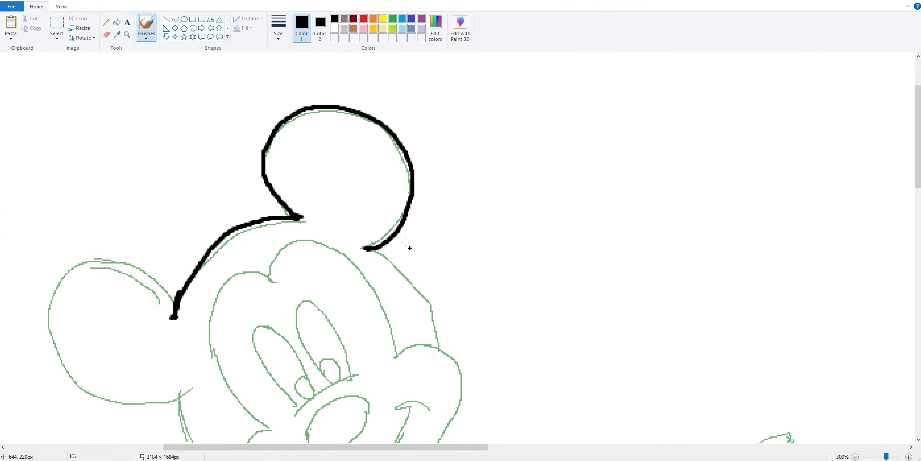
pyautogui.moveTo(371, 248)
pyautogui.mouseDown()
pyautogui.moveTo(398, 262)
pyautogui.moveTo(427, 298)
pyautogui.moveTo(439, 347)
pyautogui.mouseUp()
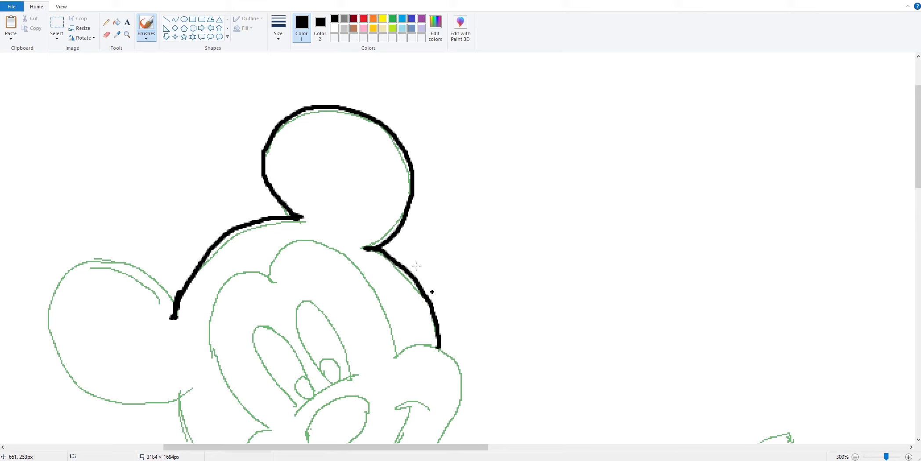
# Trace the full contour of the lower ear in black, starting and ending where it meets the head
pyautogui.moveTo(175, 301); pyautogui.dragTo(128, 270)
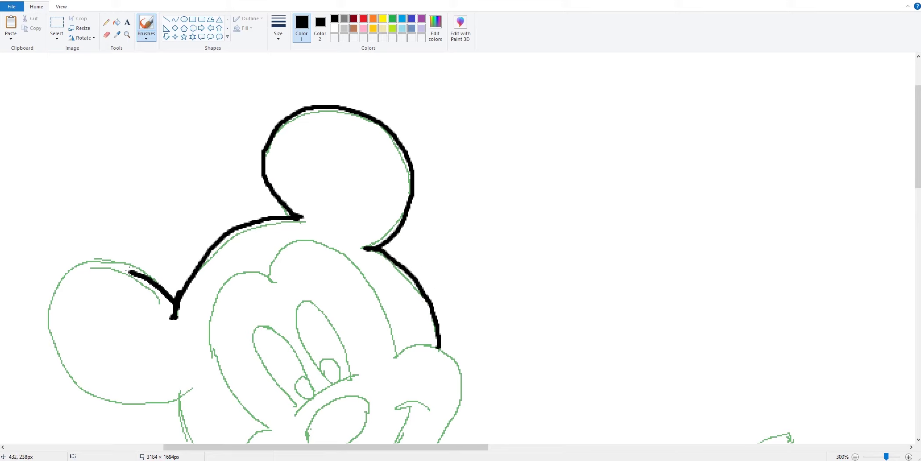
pyautogui.moveTo(52, 304)
pyautogui.mouseDown()
pyautogui.moveTo(48, 327)
pyautogui.moveTo(68, 370)
pyautogui.moveTo(94, 392)
pyautogui.moveTo(149, 401)
pyautogui.moveTo(181, 394)
pyautogui.mouseUp()
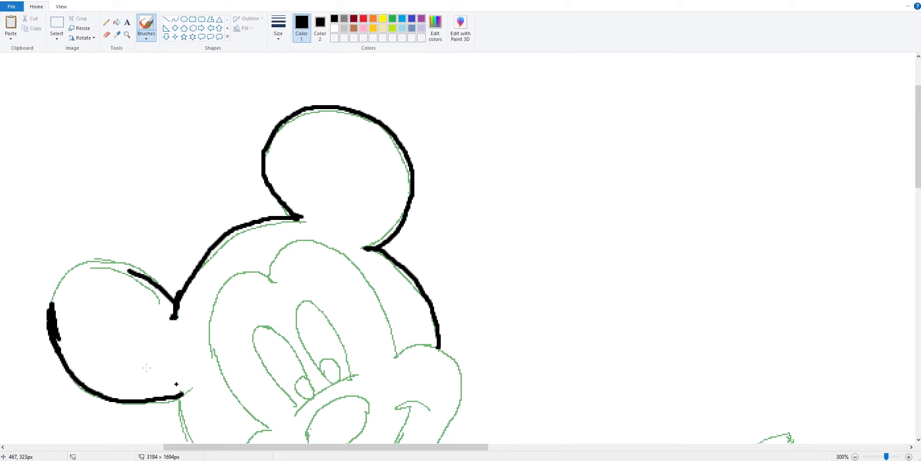
pyautogui.moveTo(52, 302)
pyautogui.mouseDown()
pyautogui.moveTo(65, 272)
pyautogui.moveTo(85, 259)
pyautogui.moveTo(136, 265)
pyautogui.moveTo(186, 292)
pyautogui.moveTo(156, 279)
pyautogui.moveTo(176, 302)
pyautogui.mouseUp()
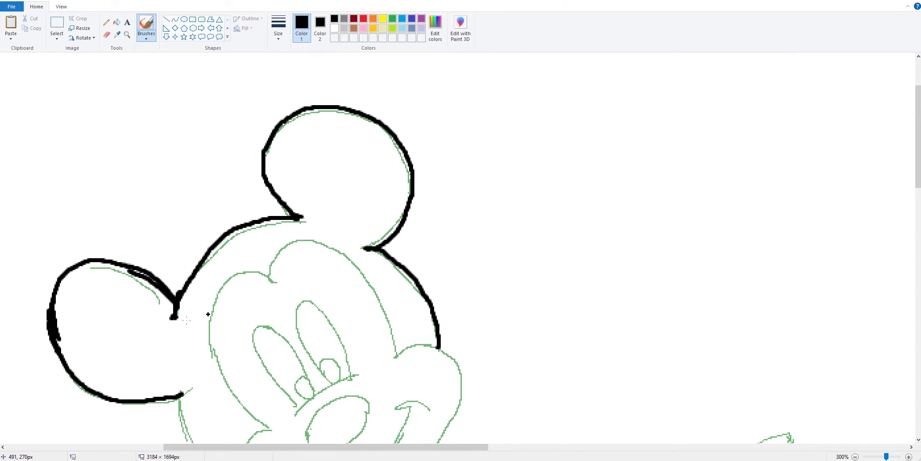
# Trace the head's side below the lower ear, the adjoining cheek curve and the nearby face edge in black
pyautogui.scroll(-3, 185, 323)
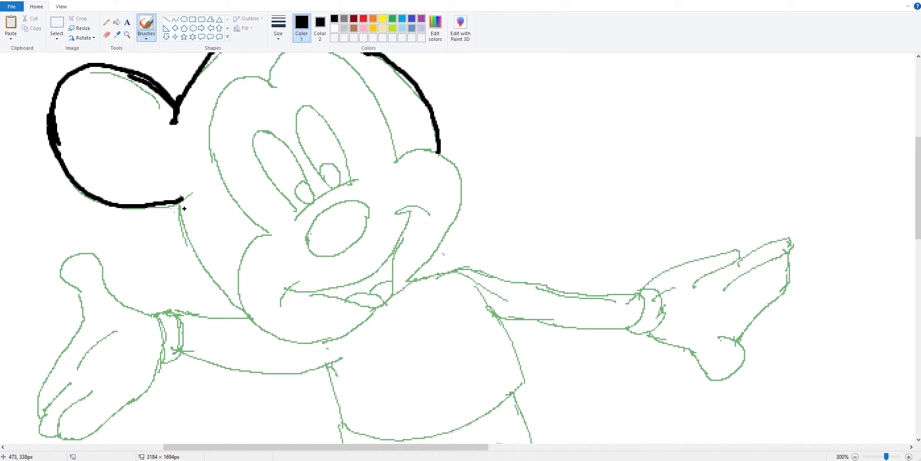
pyautogui.moveTo(180, 203)
pyautogui.mouseDown()
pyautogui.moveTo(202, 259)
pyautogui.moveTo(242, 309)
pyautogui.moveTo(239, 259)
pyautogui.moveTo(269, 232)
pyautogui.mouseUp()
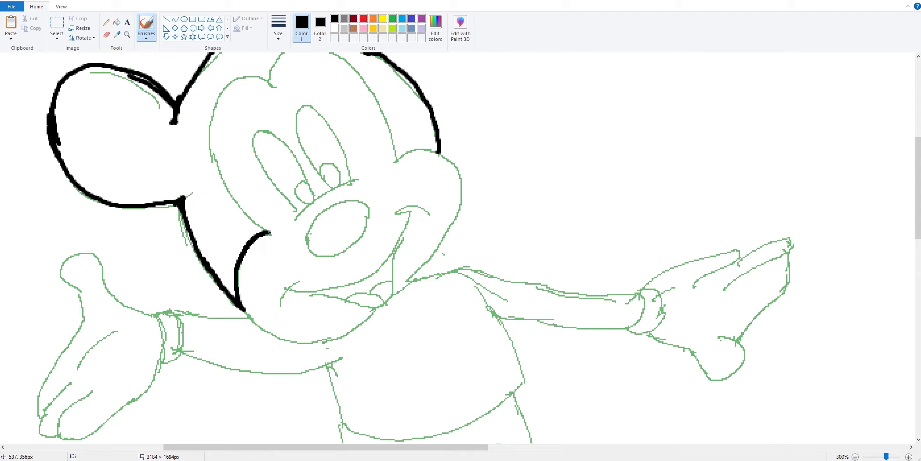
pyautogui.moveTo(209, 137)
pyautogui.mouseDown()
pyautogui.moveTo(227, 187)
pyautogui.moveTo(269, 232)
pyautogui.mouseUp()
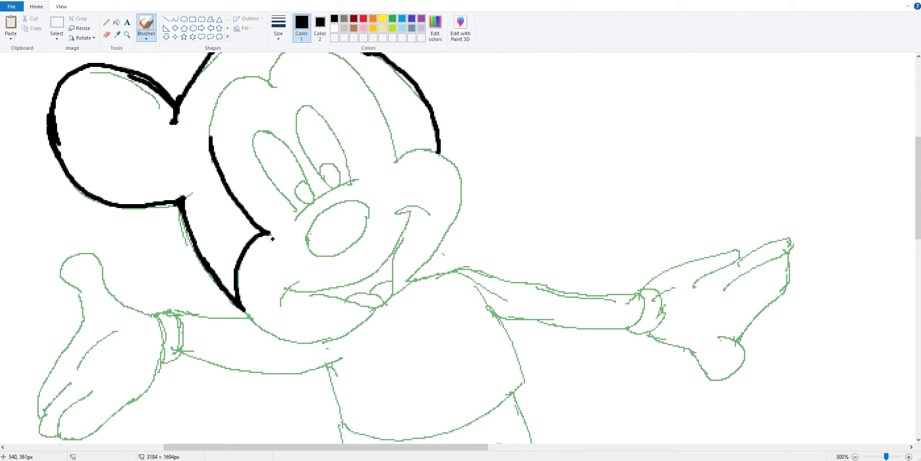
# Trace the two-lobed forehead line, both eyes with their pupils and the curve beneath the eyes in black
pyautogui.scroll(3, 216, 274)
pyautogui.moveTo(210, 225)
pyautogui.mouseDown()
pyautogui.moveTo(238, 176)
pyautogui.moveTo(272, 179)
pyautogui.moveTo(288, 147)
pyautogui.moveTo(334, 151)
pyautogui.moveTo(319, 145)
pyautogui.moveTo(328, 145)
pyautogui.moveTo(379, 202)
pyautogui.moveTo(377, 189)
pyautogui.moveTo(395, 260)
pyautogui.moveTo(413, 246)
pyautogui.moveTo(442, 253)
pyautogui.mouseUp()
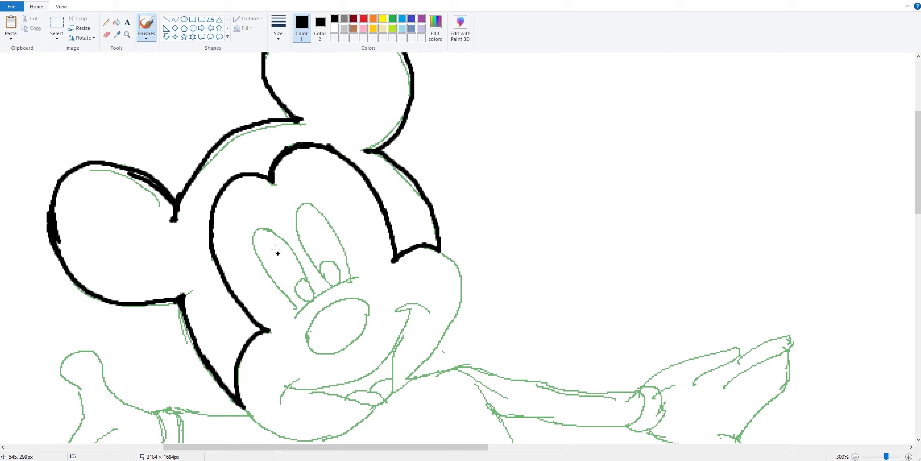
pyautogui.moveTo(262, 230)
pyautogui.mouseDown()
pyautogui.moveTo(296, 314)
pyautogui.moveTo(321, 288)
pyautogui.moveTo(358, 278)
pyautogui.mouseUp()
pyautogui.moveTo(316, 294)
pyautogui.mouseDown()
pyautogui.moveTo(305, 278)
pyautogui.moveTo(299, 291)
pyautogui.moveTo(307, 287)
pyautogui.mouseUp()
pyautogui.moveTo(270, 228); pyautogui.dragTo(303, 281)
pyautogui.moveTo(299, 209)
pyautogui.mouseDown()
pyautogui.moveTo(310, 264)
pyautogui.moveTo(325, 283)
pyautogui.moveTo(320, 264)
pyautogui.moveTo(332, 262)
pyautogui.moveTo(341, 283)
pyautogui.mouseUp()
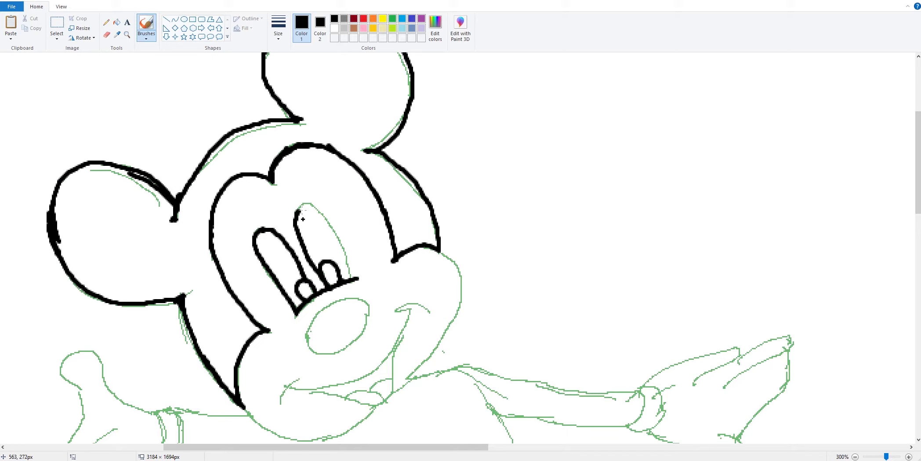
pyautogui.moveTo(301, 207)
pyautogui.mouseDown()
pyautogui.moveTo(321, 214)
pyautogui.moveTo(349, 279)
pyautogui.mouseUp()
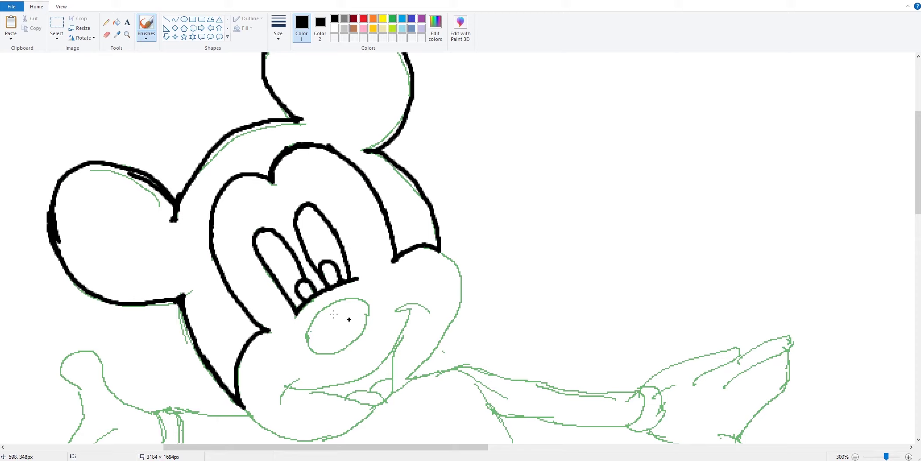
# Fill the ears and the head area around the face with black
pyautogui.click(147, 40)
pyautogui.click(147, 41)
pyautogui.click(146, 43)
pyautogui.scroll(-1, 300, 229)
pyautogui.press('alt')
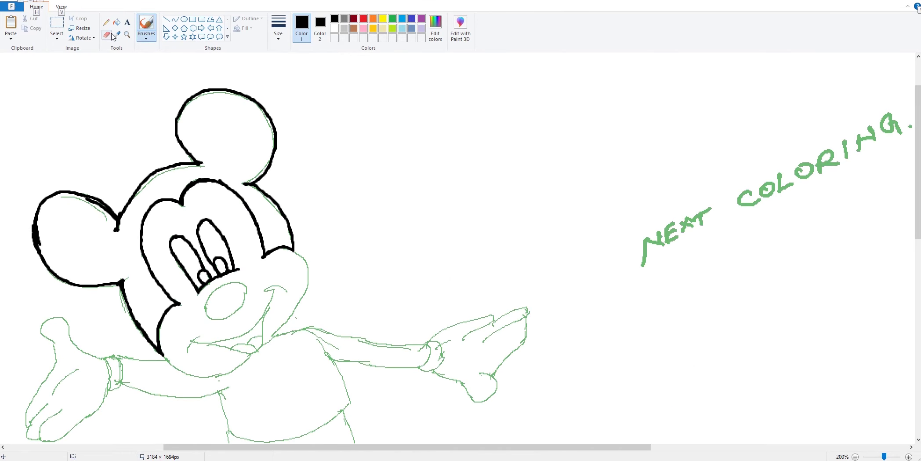
pyautogui.click(116, 24)
pyautogui.click(224, 145)
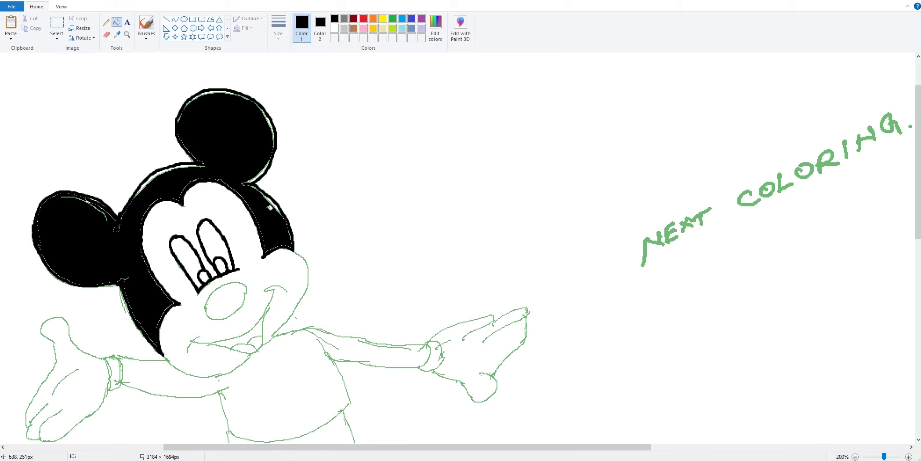
# Try to fill the face with light yellow before its lower half is outlined in black
pyautogui.click(146, 26)
pyautogui.scroll(-3, 276, 217)
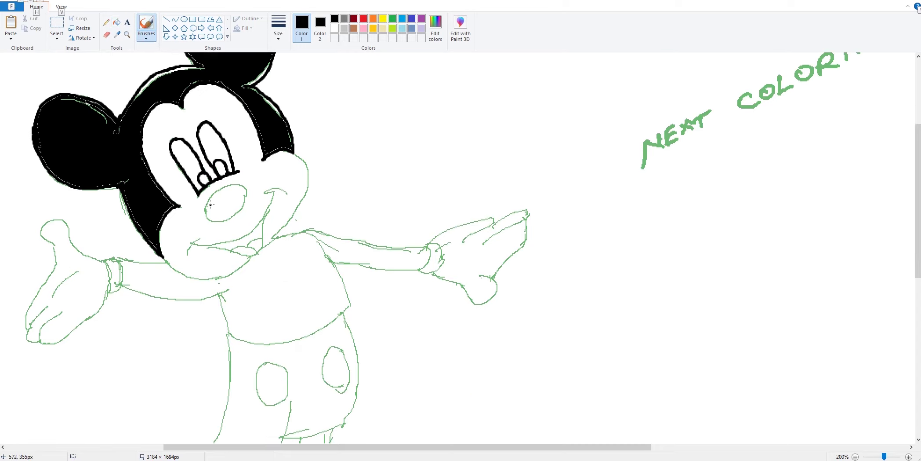
pyautogui.click(383, 29)
pyautogui.click(116, 22)
pyautogui.click(205, 109)
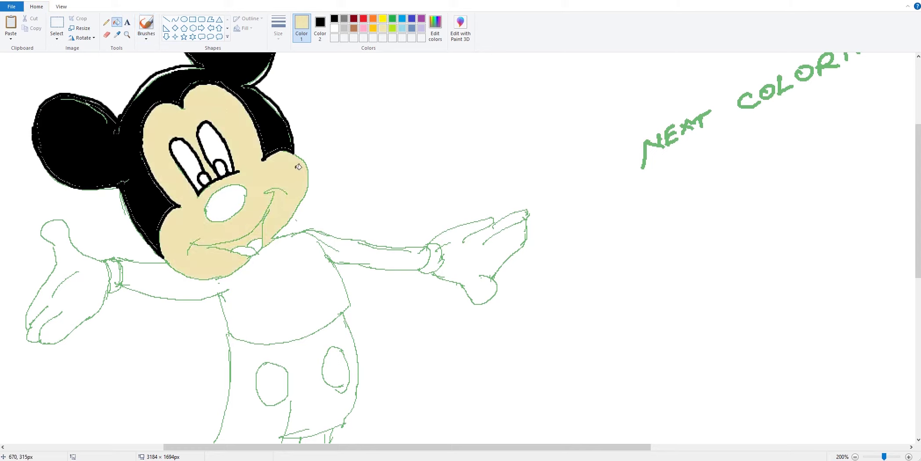
pyautogui.hotkey('ctrl', 'z')
# Trace the oval nose in black with the brush and draw a narrow slanted highlight shape inside it
pyautogui.click(146, 24)
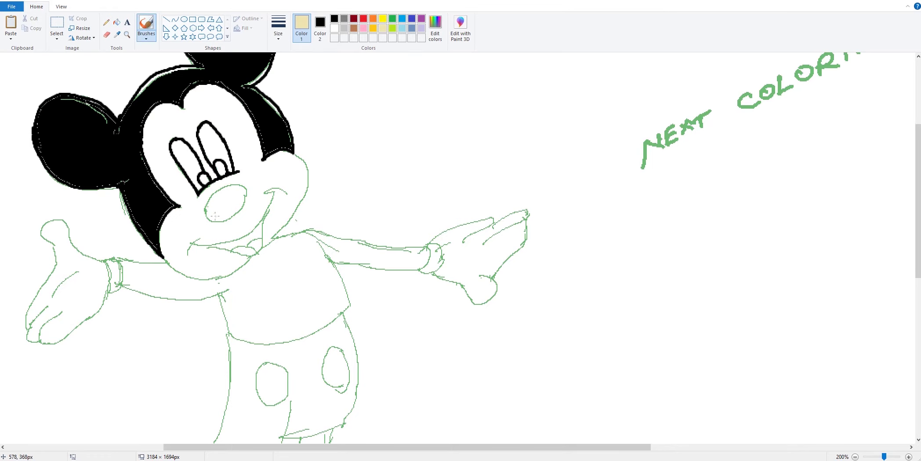
pyautogui.scroll(1, 215, 215)
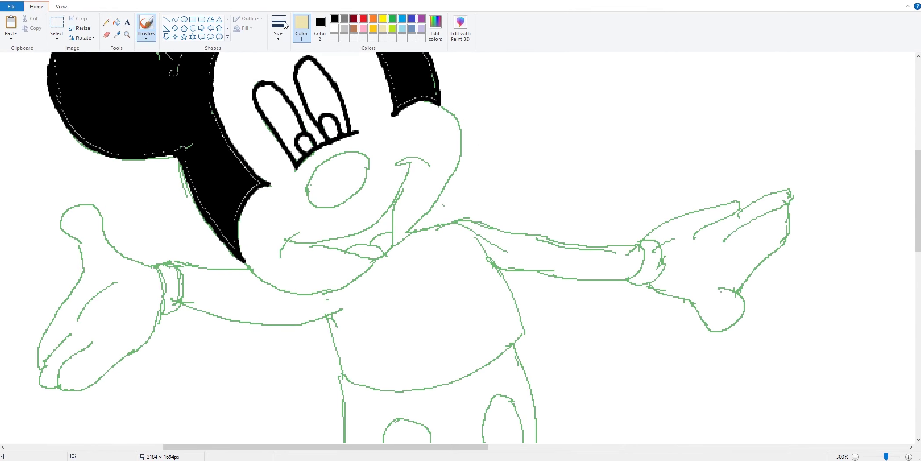
pyautogui.click(320, 26)
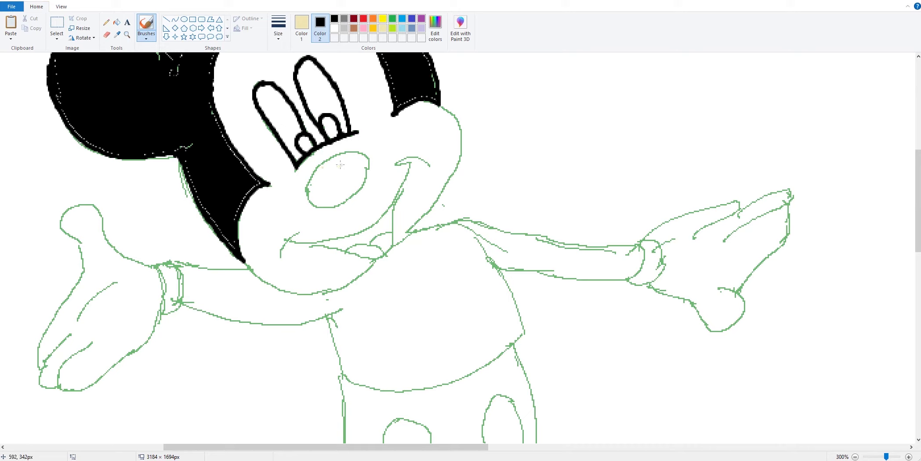
pyautogui.click(116, 34)
pyautogui.click(302, 27)
pyautogui.click(147, 26)
pyautogui.click(335, 20)
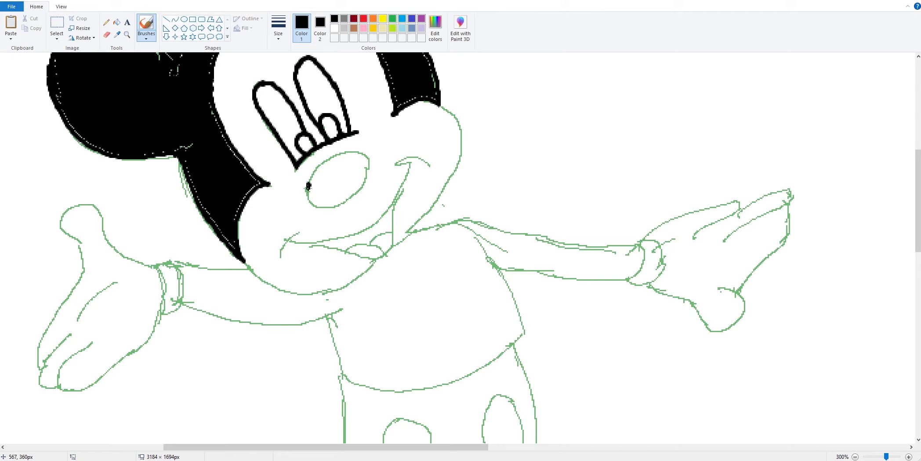
pyautogui.moveTo(315, 202)
pyautogui.mouseDown()
pyautogui.moveTo(354, 189)
pyautogui.moveTo(366, 165)
pyautogui.moveTo(353, 157)
pyautogui.moveTo(311, 177)
pyautogui.moveTo(308, 185)
pyautogui.moveTo(334, 153)
pyautogui.moveTo(369, 159)
pyautogui.mouseUp()
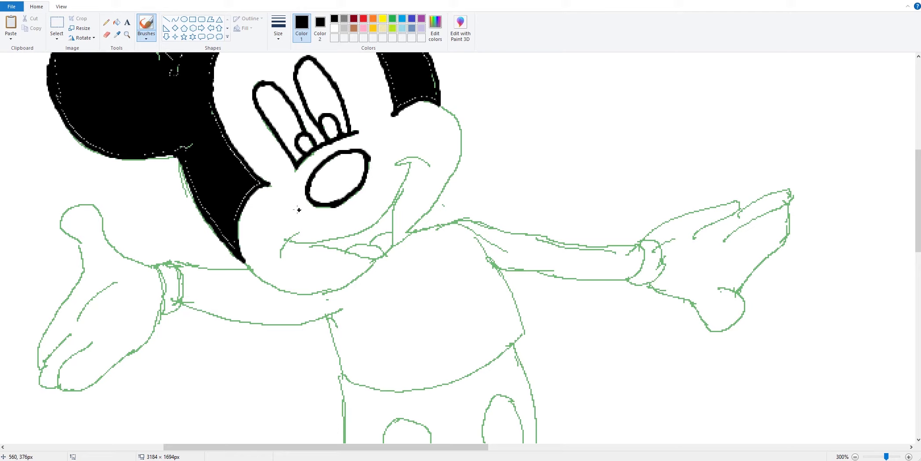
pyautogui.moveTo(325, 172)
pyautogui.mouseDown()
pyautogui.moveTo(320, 181)
pyautogui.moveTo(341, 159)
pyautogui.mouseUp()
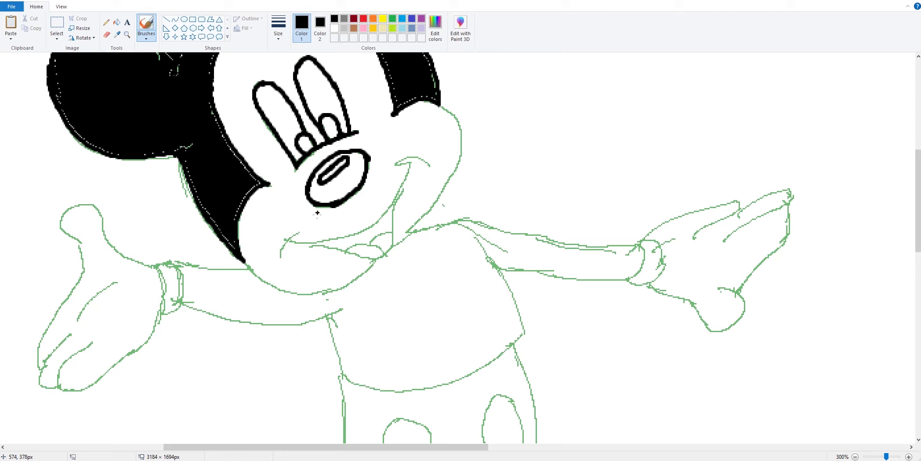
# Trace the smile, the open mouth with its tongue, and the chin and muzzle contour in black
pyautogui.moveTo(283, 254)
pyautogui.mouseDown()
pyautogui.moveTo(298, 229)
pyautogui.moveTo(303, 240)
pyautogui.moveTo(318, 240)
pyautogui.moveTo(367, 226)
pyautogui.moveTo(398, 190)
pyautogui.moveTo(406, 158)
pyautogui.moveTo(429, 165)
pyautogui.mouseUp()
pyautogui.moveTo(316, 243)
pyautogui.mouseDown()
pyautogui.moveTo(374, 261)
pyautogui.moveTo(392, 237)
pyautogui.mouseUp()
pyautogui.moveTo(398, 192)
pyautogui.mouseDown()
pyautogui.moveTo(391, 246)
pyautogui.moveTo(363, 242)
pyautogui.moveTo(383, 254)
pyautogui.moveTo(383, 230)
pyautogui.mouseUp()
pyautogui.moveTo(247, 258)
pyautogui.mouseDown()
pyautogui.moveTo(317, 293)
pyautogui.moveTo(349, 280)
pyautogui.moveTo(339, 287)
pyautogui.moveTo(428, 212)
pyautogui.moveTo(461, 153)
pyautogui.mouseUp()
pyautogui.moveTo(440, 105)
pyautogui.mouseDown()
pyautogui.moveTo(463, 134)
pyautogui.moveTo(457, 162)
pyautogui.mouseUp()
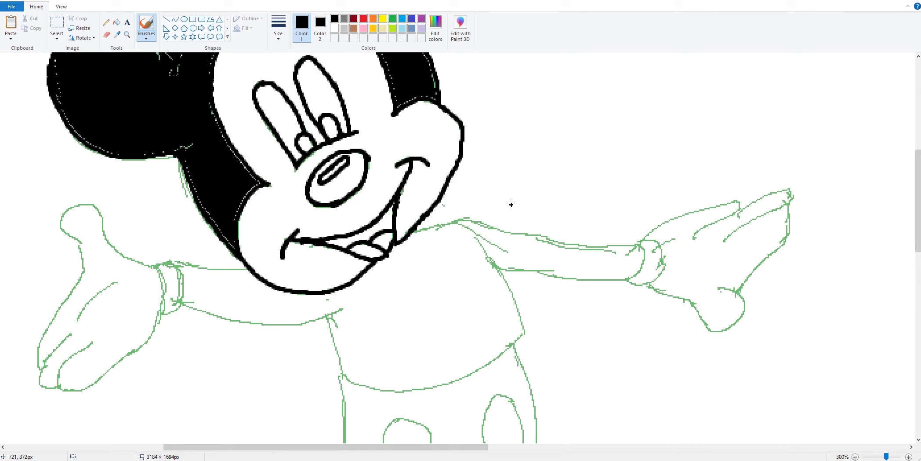
# Trace the hand on the drawing's left side in black, including the thumb, fingers and palm crease
pyautogui.moveTo(63, 214); pyautogui.dragTo(88, 258)
pyautogui.moveTo(39, 363)
pyautogui.mouseDown()
pyautogui.moveTo(40, 337)
pyautogui.moveTo(86, 250)
pyautogui.mouseUp()
pyautogui.moveTo(62, 214)
pyautogui.mouseDown()
pyautogui.moveTo(88, 204)
pyautogui.moveTo(102, 212)
pyautogui.moveTo(114, 245)
pyautogui.moveTo(160, 279)
pyautogui.mouseUp()
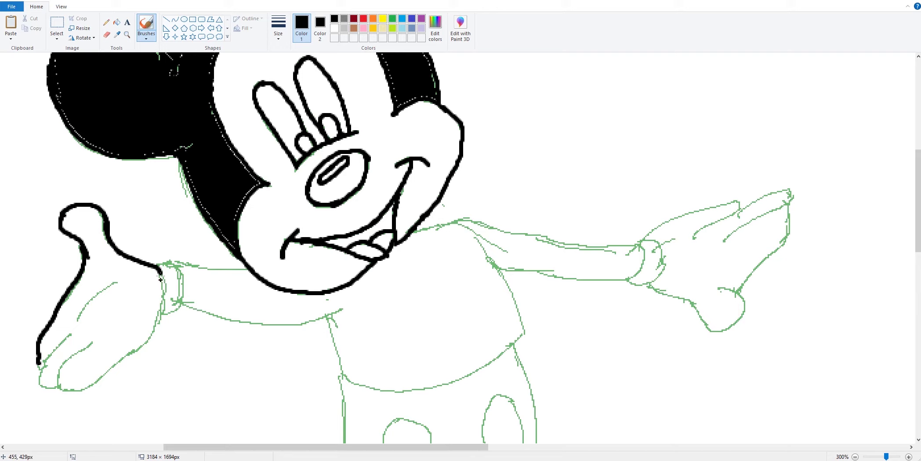
pyautogui.moveTo(42, 364)
pyautogui.mouseDown()
pyautogui.moveTo(58, 343)
pyautogui.moveTo(40, 374)
pyautogui.moveTo(51, 387)
pyautogui.moveTo(91, 339)
pyautogui.mouseUp()
pyautogui.moveTo(57, 379)
pyautogui.mouseDown()
pyautogui.moveTo(66, 394)
pyautogui.moveTo(88, 387)
pyautogui.moveTo(139, 347)
pyautogui.moveTo(159, 323)
pyautogui.moveTo(159, 298)
pyautogui.mouseUp()
pyautogui.moveTo(157, 267); pyautogui.dragTo(156, 303)
pyautogui.moveTo(83, 319); pyautogui.dragTo(122, 280)
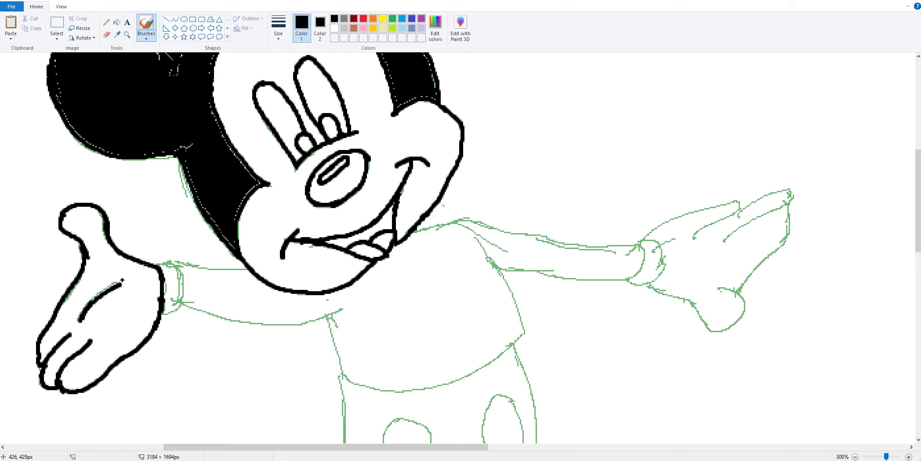
# Trace the cuff and arm on the drawing's left side and the whole shirt contour in black
pyautogui.moveTo(167, 312); pyautogui.dragTo(184, 295)
pyautogui.moveTo(157, 265)
pyautogui.mouseDown()
pyautogui.moveTo(177, 265)
pyautogui.moveTo(183, 296)
pyautogui.moveTo(190, 266)
pyautogui.moveTo(255, 268)
pyautogui.mouseUp()
pyautogui.moveTo(185, 299)
pyautogui.mouseDown()
pyautogui.moveTo(207, 313)
pyautogui.moveTo(292, 326)
pyautogui.moveTo(341, 309)
pyautogui.moveTo(338, 374)
pyautogui.moveTo(414, 389)
pyautogui.moveTo(497, 365)
pyautogui.moveTo(527, 329)
pyautogui.mouseUp()
pyautogui.moveTo(413, 232)
pyautogui.mouseDown()
pyautogui.moveTo(454, 223)
pyautogui.moveTo(476, 243)
pyautogui.moveTo(522, 333)
pyautogui.mouseUp()
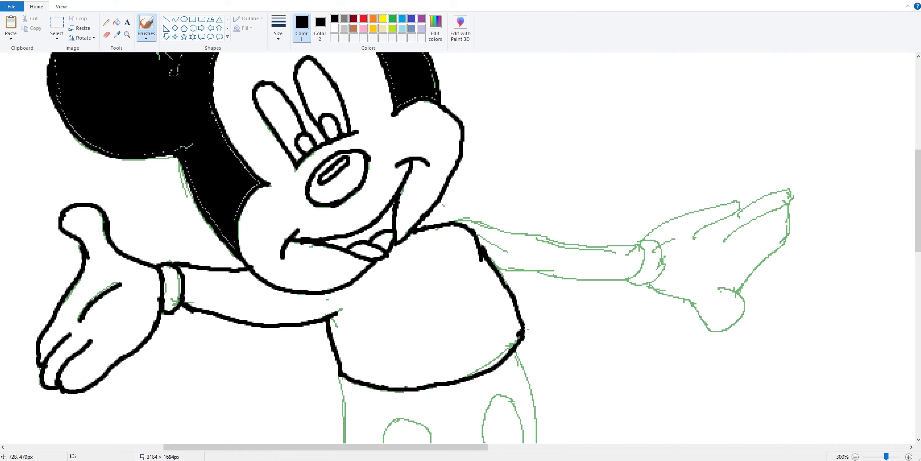
# Trace the arm on the drawing's right side in black, with its cuff and the hand's lower edge and thumb
pyautogui.scroll(-1, 372, 316)
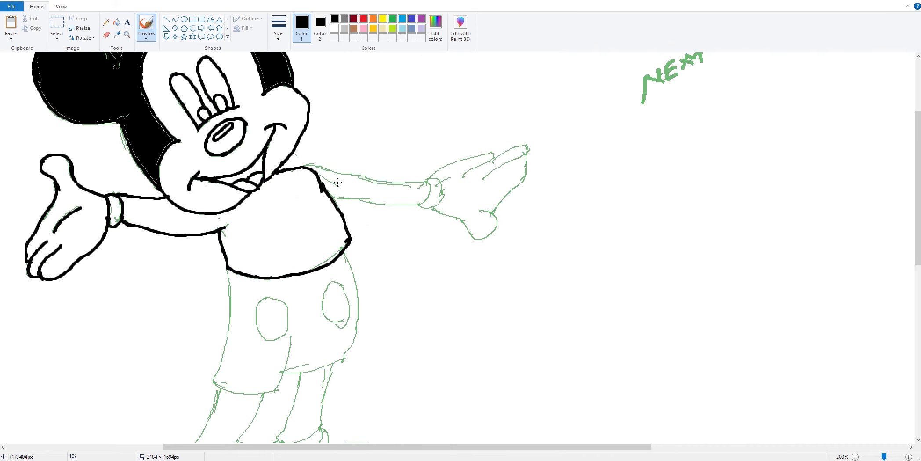
pyautogui.scroll(3, 335, 249)
pyautogui.moveTo(313, 262); pyautogui.dragTo(427, 296)
pyautogui.moveTo(333, 294)
pyautogui.mouseDown()
pyautogui.moveTo(419, 300)
pyautogui.moveTo(433, 284)
pyautogui.moveTo(413, 301)
pyautogui.moveTo(430, 307)
pyautogui.moveTo(440, 287)
pyautogui.moveTo(442, 297)
pyautogui.moveTo(437, 279)
pyautogui.moveTo(441, 298)
pyautogui.moveTo(429, 310)
pyautogui.moveTo(452, 310)
pyautogui.moveTo(475, 337)
pyautogui.moveTo(500, 319)
pyautogui.mouseUp()
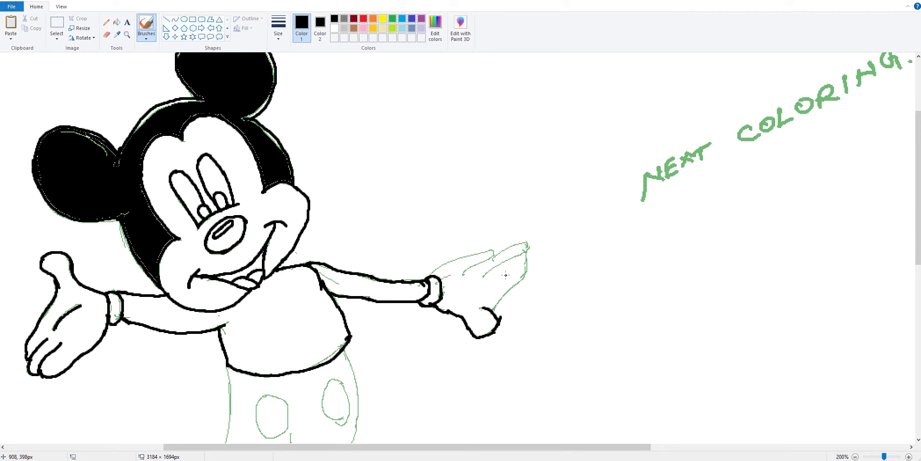
# Trace the upper edge, fingers and outer edge of the hand on the drawing's right side in black
pyautogui.scroll(1, 476, 273)
pyautogui.scroll(-5, 476, 274)
pyautogui.hscroll(5, 563, 204)
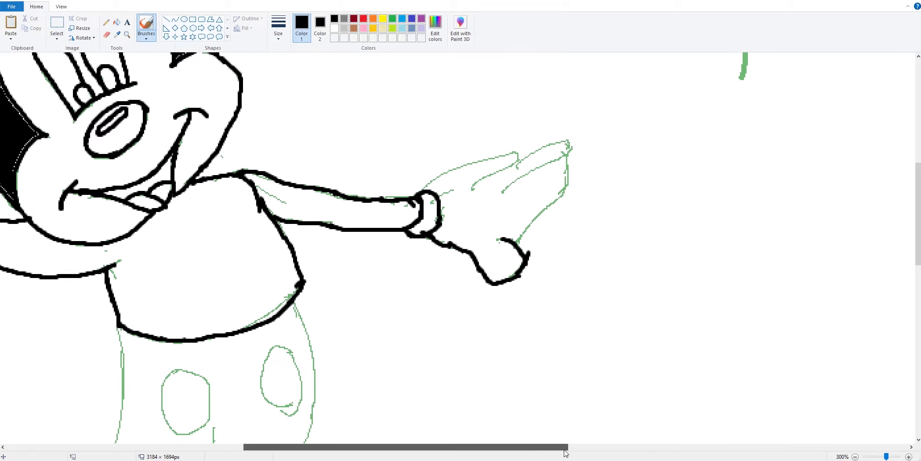
pyautogui.moveTo(379, 188)
pyautogui.mouseDown()
pyautogui.moveTo(463, 152)
pyautogui.moveTo(471, 163)
pyautogui.mouseUp()
pyautogui.moveTo(434, 187)
pyautogui.mouseDown()
pyautogui.moveTo(487, 154)
pyautogui.moveTo(523, 142)
pyautogui.moveTo(530, 149)
pyautogui.mouseUp()
pyautogui.moveTo(461, 193)
pyautogui.mouseDown()
pyautogui.moveTo(526, 149)
pyautogui.moveTo(517, 194)
pyautogui.mouseUp()
pyautogui.moveTo(474, 243); pyautogui.dragTo(521, 195)
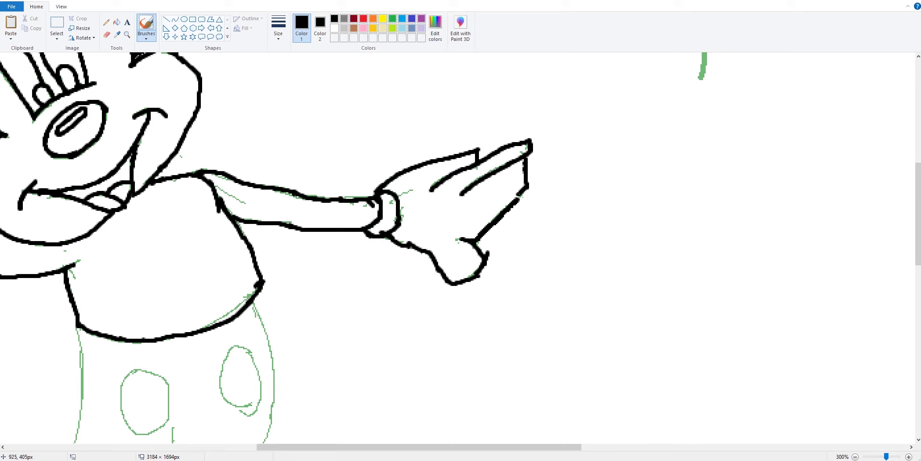
# Fill the outlined face with light yellow, leaving the eyes, nose and mouth white
pyautogui.scroll(-3, 333, 318)
pyautogui.scroll(3, 238, 277)
pyautogui.scroll(-2, 238, 277)
pyautogui.scroll(2, 221, 421)
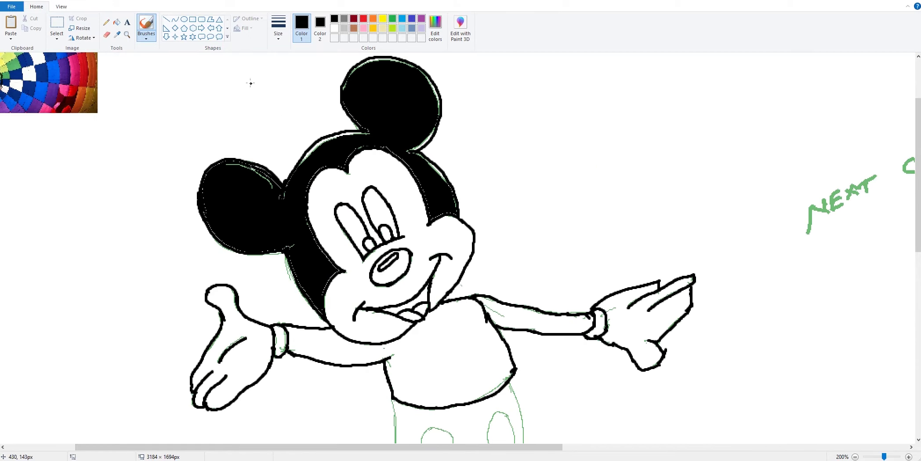
pyautogui.click(117, 22)
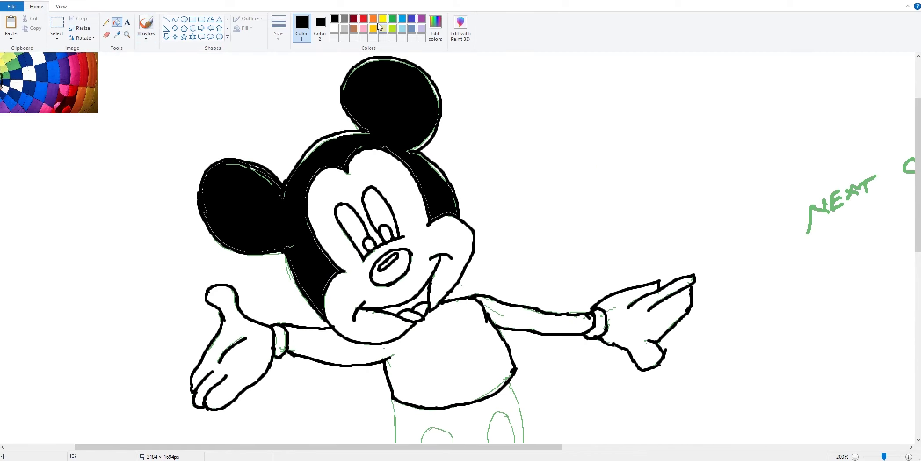
pyautogui.click(382, 28)
pyautogui.click(343, 186)
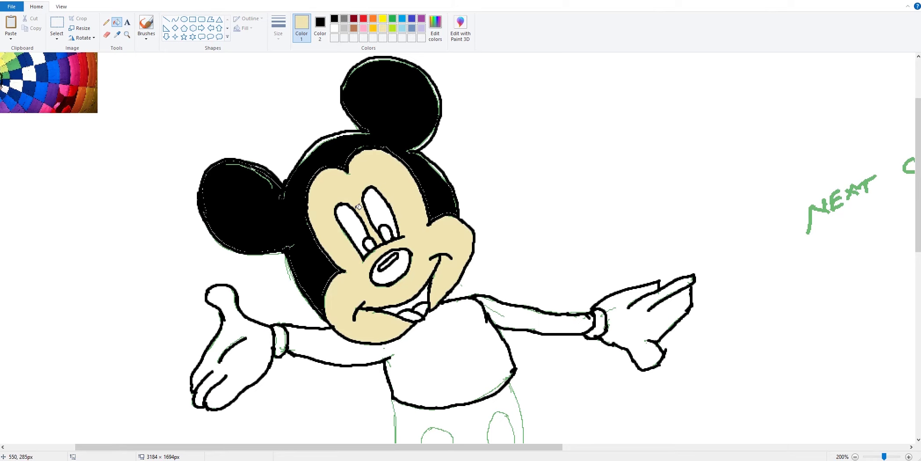
# Sample blue from the colorful reference picture and fill the shirt and both sleeves with it
pyautogui.click(116, 34)
pyautogui.click(55, 67)
pyautogui.scroll(-4, 422, 352)
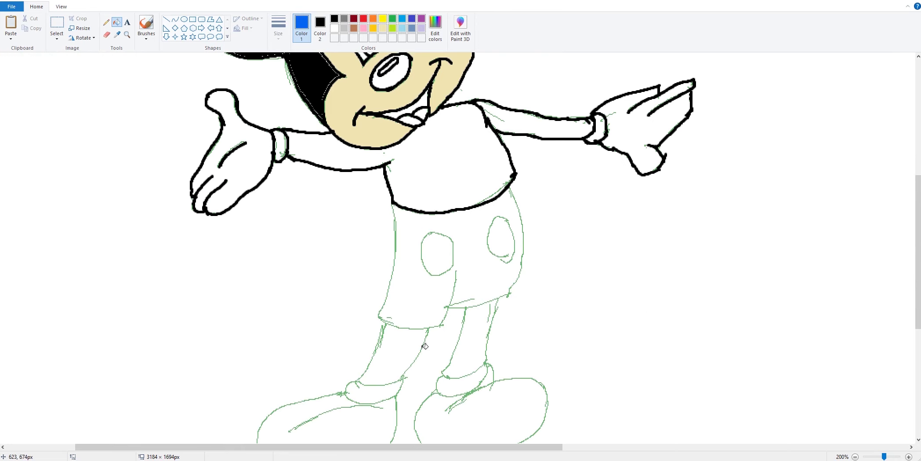
pyautogui.click(446, 176)
pyautogui.scroll(2, 446, 176)
pyautogui.click(517, 217)
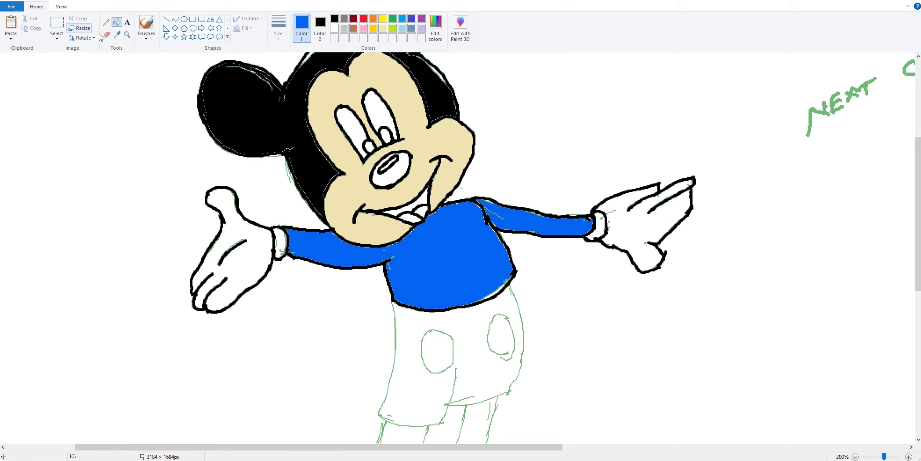
# Sample the face's light yellow and fill both hands with it
pyautogui.click(117, 34)
pyautogui.scroll(2, 484, 193)
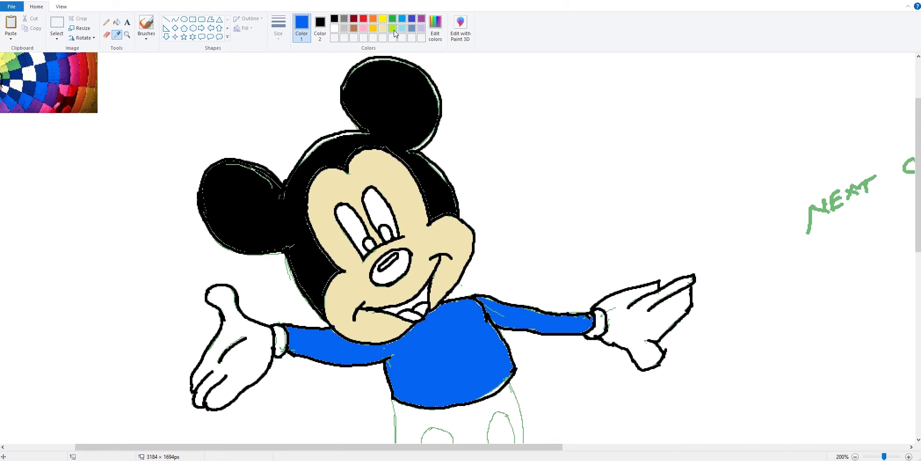
pyautogui.click(338, 184)
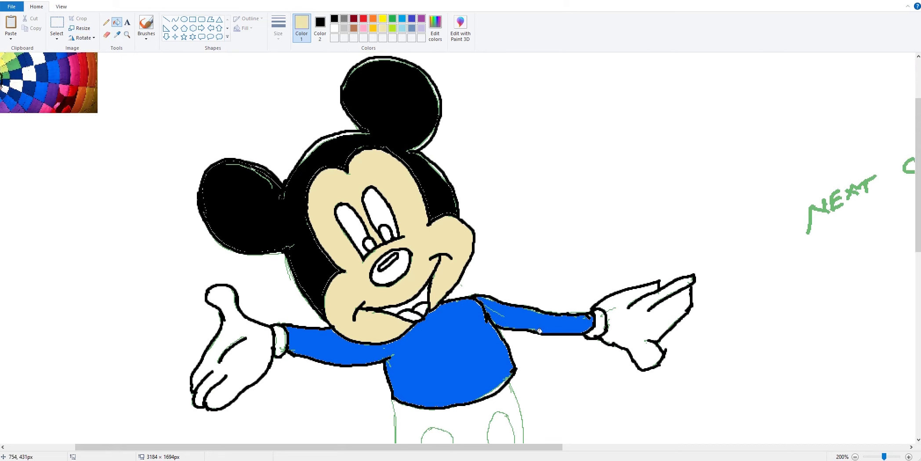
pyautogui.click(611, 324)
pyautogui.click(264, 347)
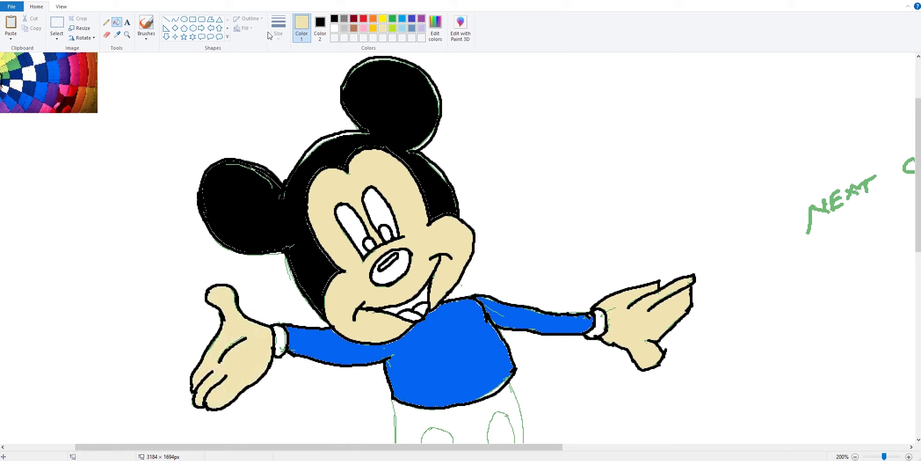
# Fill the cuffs at both wrists with red
pyautogui.click(117, 34)
pyautogui.click(283, 338)
pyautogui.click(364, 18)
pyautogui.click(284, 341)
pyautogui.click(598, 325)
# Trace the shorts, their two oval buttons and the inner hem line with a red pencil
pyautogui.scroll(-5, 711, 190)
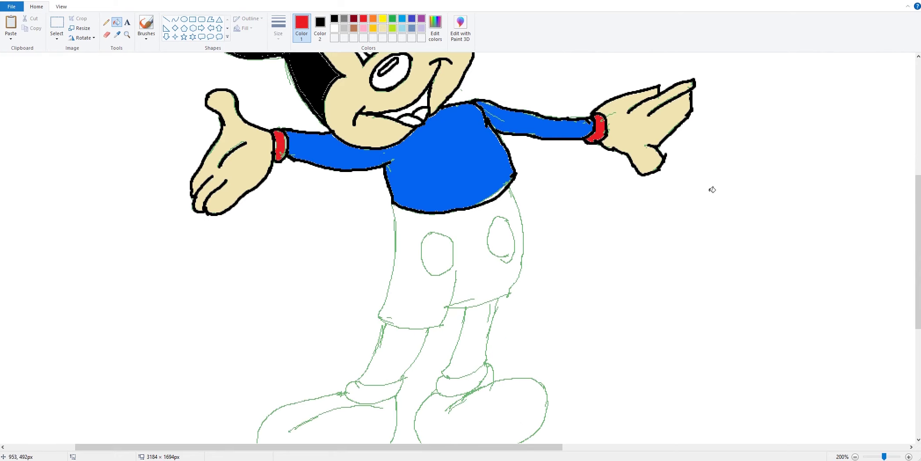
pyautogui.click(106, 22)
pyautogui.moveTo(394, 205)
pyautogui.mouseDown()
pyautogui.moveTo(386, 319)
pyautogui.moveTo(422, 328)
pyautogui.moveTo(443, 320)
pyautogui.moveTo(455, 274)
pyautogui.mouseUp()
pyautogui.moveTo(452, 305); pyautogui.dragTo(514, 286)
pyautogui.moveTo(510, 186)
pyautogui.mouseDown()
pyautogui.moveTo(522, 227)
pyautogui.moveTo(518, 282)
pyautogui.mouseUp()
pyautogui.moveTo(435, 233)
pyautogui.mouseDown()
pyautogui.moveTo(420, 253)
pyautogui.moveTo(437, 275)
pyautogui.moveTo(446, 273)
pyautogui.moveTo(447, 237)
pyautogui.moveTo(447, 273)
pyautogui.mouseUp()
pyautogui.moveTo(501, 219)
pyautogui.mouseDown()
pyautogui.moveTo(490, 222)
pyautogui.moveTo(492, 244)
pyautogui.moveTo(514, 256)
pyautogui.mouseUp()
pyautogui.moveTo(498, 220)
pyautogui.mouseDown()
pyautogui.moveTo(511, 223)
pyautogui.moveTo(515, 243)
pyautogui.moveTo(505, 260)
pyautogui.mouseUp()
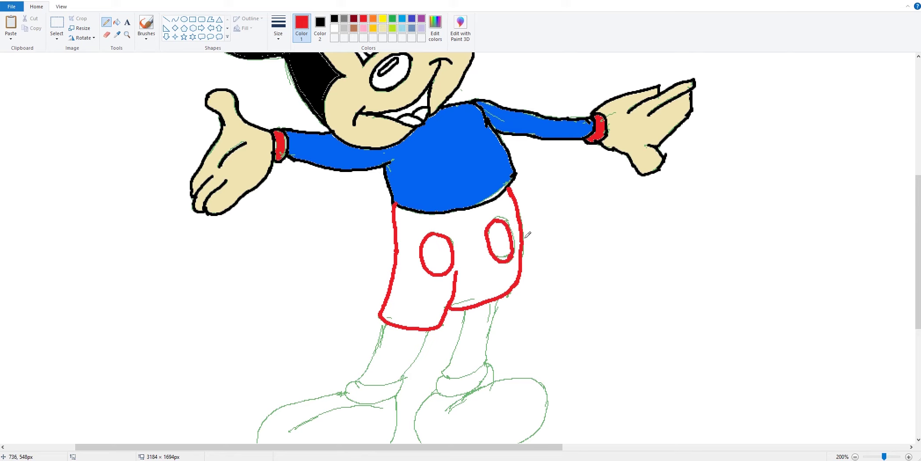
pyautogui.moveTo(451, 304); pyautogui.dragTo(480, 294)
# Try to fill the shorts with red around the two oval buttons
pyautogui.scroll(-1, 461, 269)
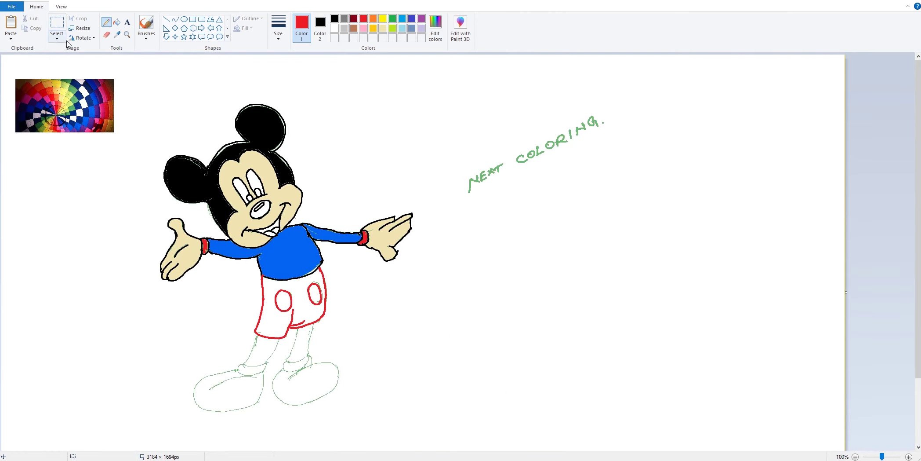
pyautogui.click(116, 22)
pyautogui.click(272, 285)
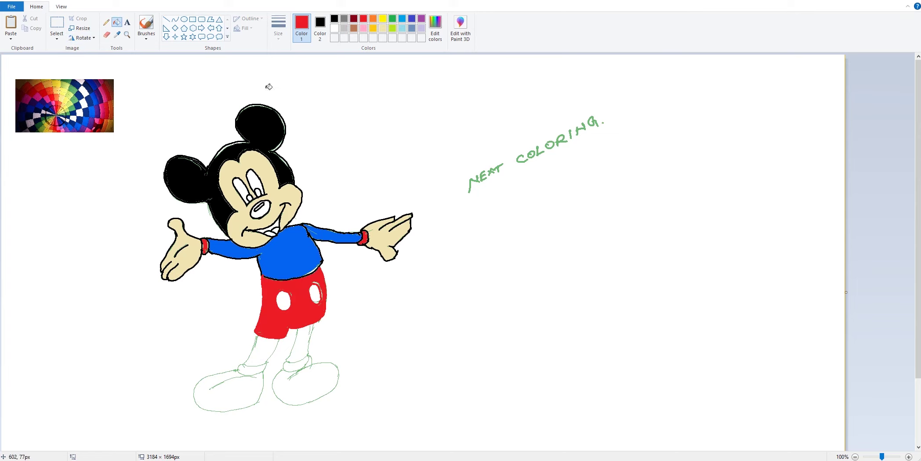
pyautogui.hotkey('ctrl', 'z')
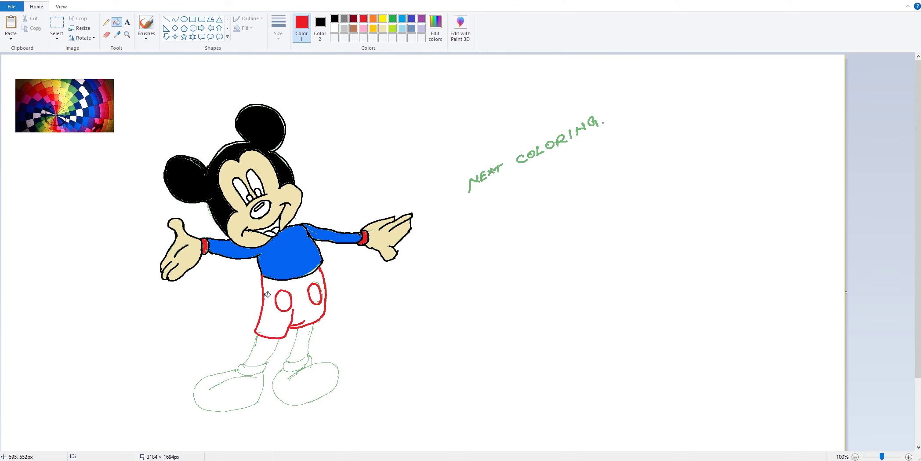
# Recolor the red outlines of the shorts and both oval buttons black with the fill tool
pyautogui.scroll(1, 360, 293)
pyautogui.scroll(-5, 360, 294)
pyautogui.click(334, 18)
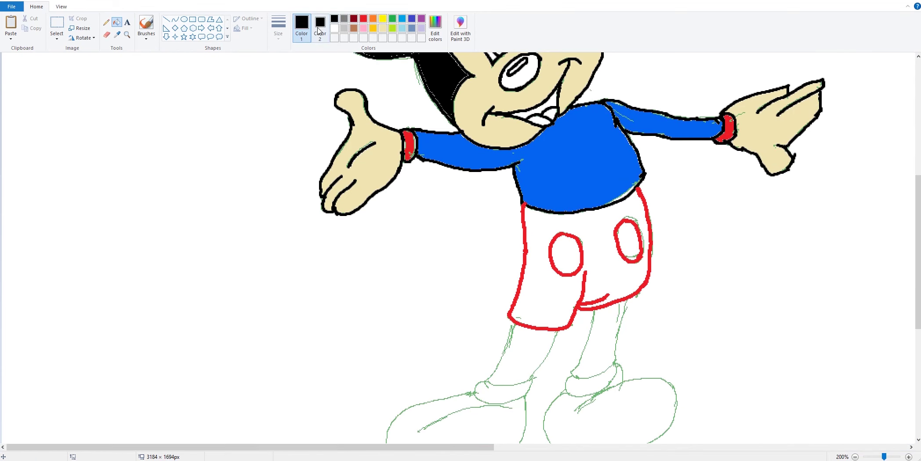
pyautogui.click(511, 315)
pyautogui.click(583, 249)
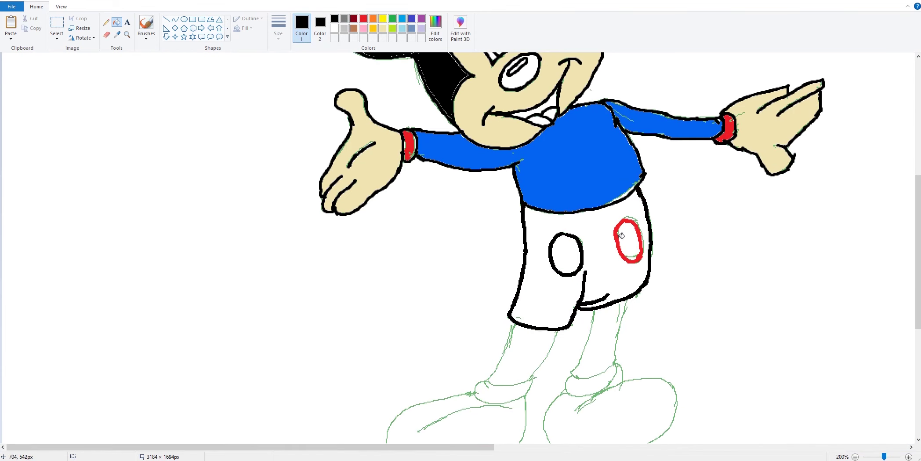
pyautogui.click(617, 238)
# Fill the shorts with red around the two oval buttons, leaving the buttons white
pyautogui.click(116, 34)
pyautogui.click(364, 20)
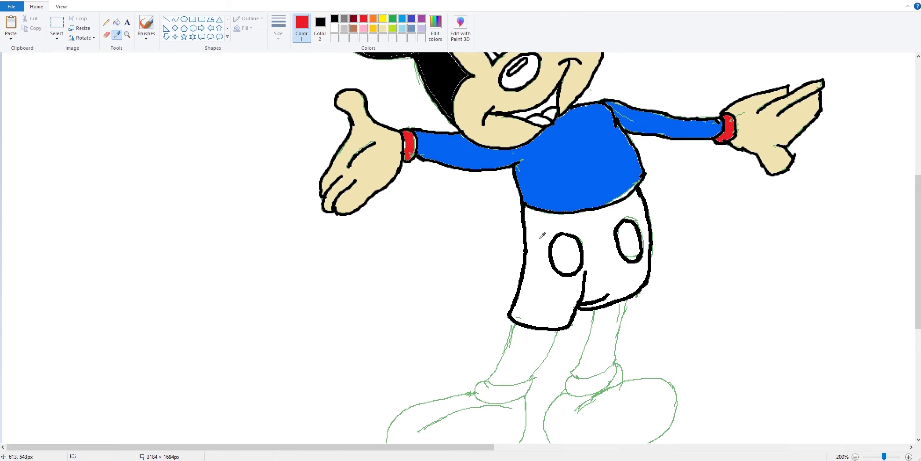
pyautogui.click(117, 22)
pyautogui.click(603, 255)
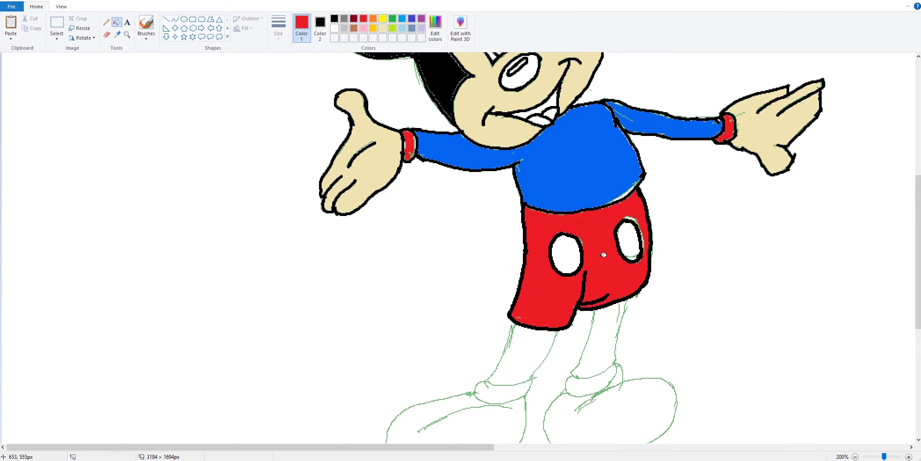
# Trace both legs and the cuffs at the ankles with a thick black pencil
pyautogui.scroll(-2, 617, 258)
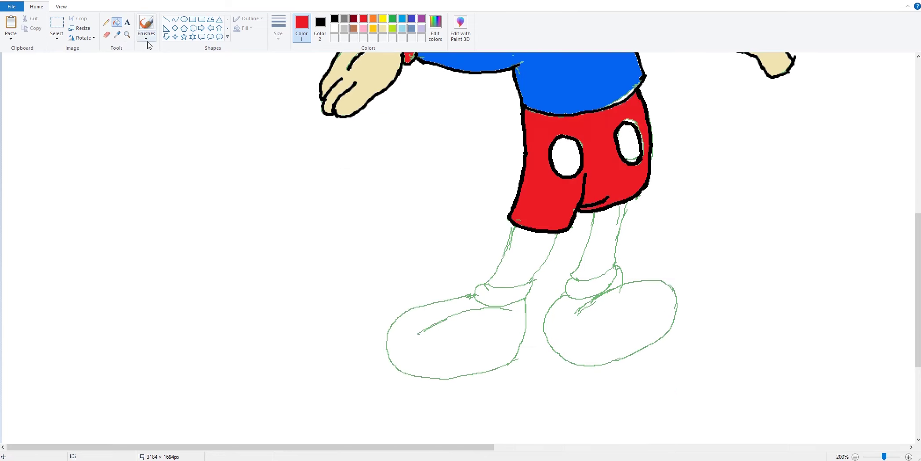
pyautogui.click(106, 22)
pyautogui.click(335, 18)
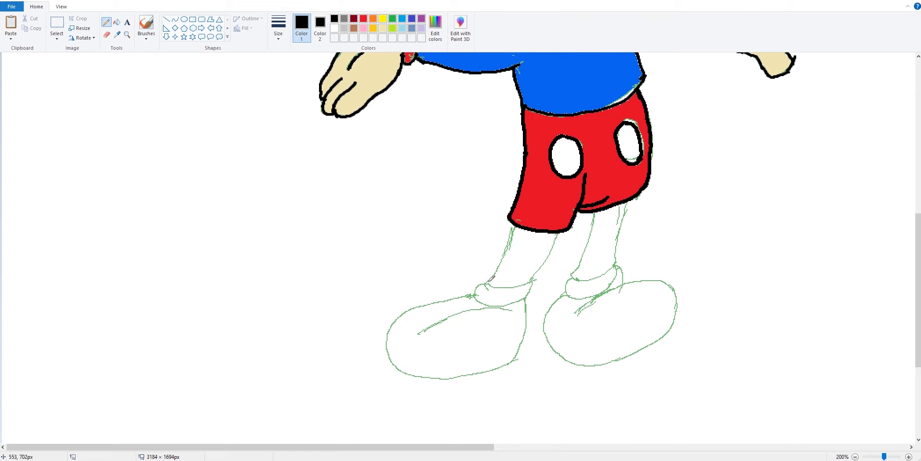
pyautogui.moveTo(487, 281); pyautogui.dragTo(517, 223)
pyautogui.moveTo(487, 281)
pyautogui.mouseDown()
pyautogui.moveTo(529, 283)
pyautogui.moveTo(553, 231)
pyautogui.moveTo(585, 241)
pyautogui.moveTo(576, 265)
pyautogui.moveTo(584, 278)
pyautogui.moveTo(612, 266)
pyautogui.mouseUp()
pyautogui.moveTo(632, 201)
pyautogui.mouseDown()
pyautogui.moveTo(611, 254)
pyautogui.moveTo(568, 285)
pyautogui.moveTo(574, 293)
pyautogui.moveTo(610, 285)
pyautogui.moveTo(595, 292)
pyautogui.moveTo(619, 278)
pyautogui.mouseUp()
pyautogui.moveTo(484, 284)
pyautogui.mouseDown()
pyautogui.moveTo(474, 294)
pyautogui.moveTo(502, 306)
pyautogui.moveTo(529, 294)
pyautogui.moveTo(533, 280)
pyautogui.mouseUp()
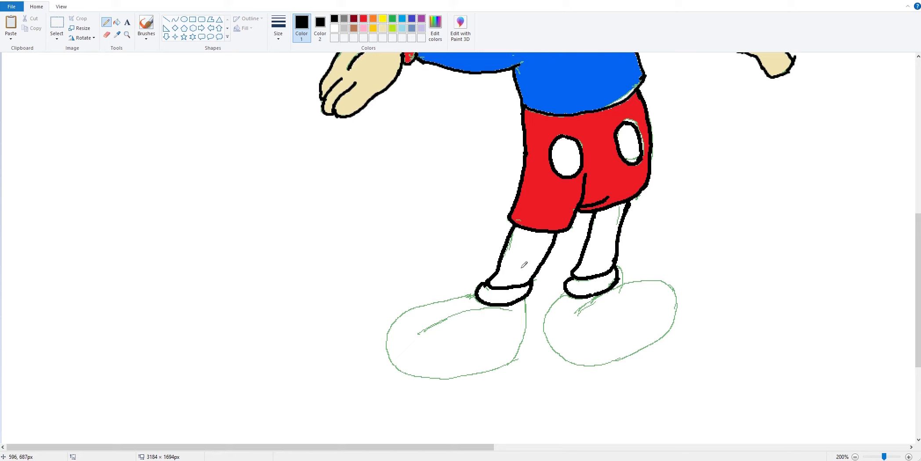
# Trace the outlines and inner crease lines of both shoes in black
pyautogui.moveTo(387, 336)
pyautogui.mouseDown()
pyautogui.moveTo(445, 293)
pyautogui.moveTo(477, 290)
pyautogui.moveTo(387, 336)
pyautogui.moveTo(409, 369)
pyautogui.moveTo(443, 376)
pyautogui.mouseUp()
pyautogui.moveTo(460, 372); pyautogui.dragTo(519, 351)
pyautogui.moveTo(528, 293); pyautogui.dragTo(520, 353)
pyautogui.moveTo(415, 340)
pyautogui.mouseDown()
pyautogui.moveTo(482, 307)
pyautogui.moveTo(513, 309)
pyautogui.mouseUp()
pyautogui.moveTo(566, 293)
pyautogui.mouseDown()
pyautogui.moveTo(548, 319)
pyautogui.moveTo(567, 358)
pyautogui.moveTo(589, 365)
pyautogui.moveTo(675, 331)
pyautogui.mouseUp()
pyautogui.moveTo(614, 291)
pyautogui.mouseDown()
pyautogui.moveTo(671, 285)
pyautogui.moveTo(673, 331)
pyautogui.mouseUp()
pyautogui.moveTo(576, 322); pyautogui.dragTo(602, 300)
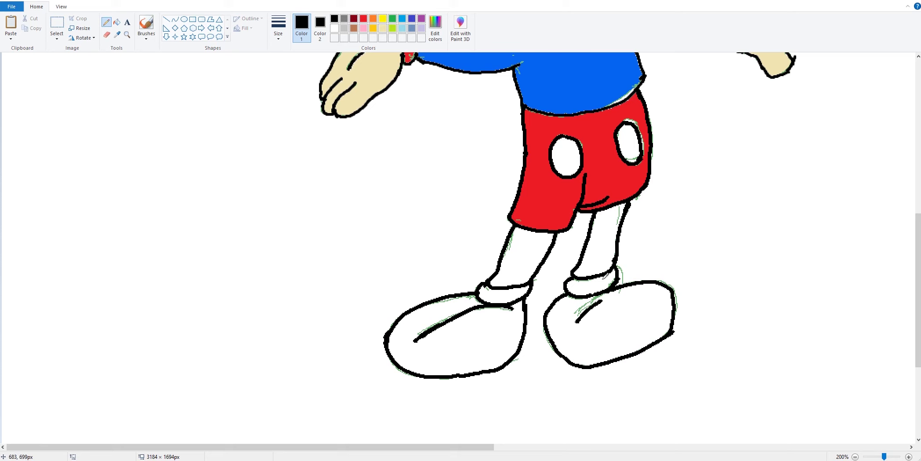
# Sample the face's light yellow and fill both legs with it
pyautogui.scroll(-1, 515, 280)
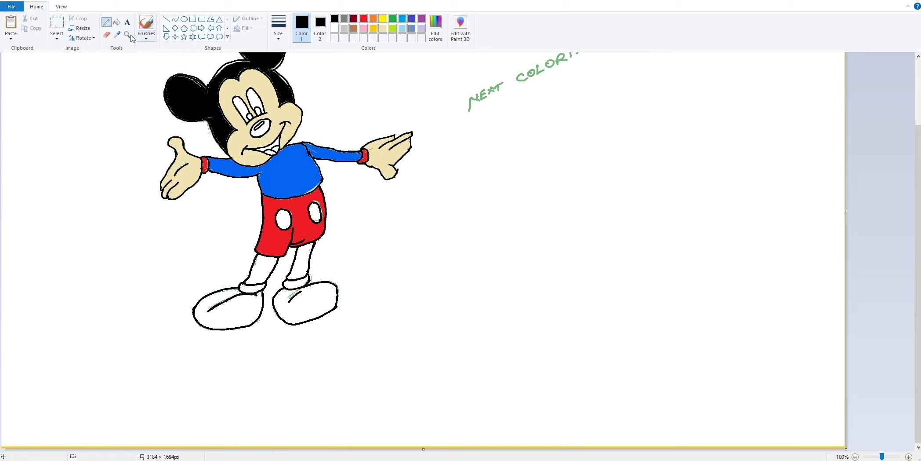
pyautogui.click(116, 35)
pyautogui.click(277, 113)
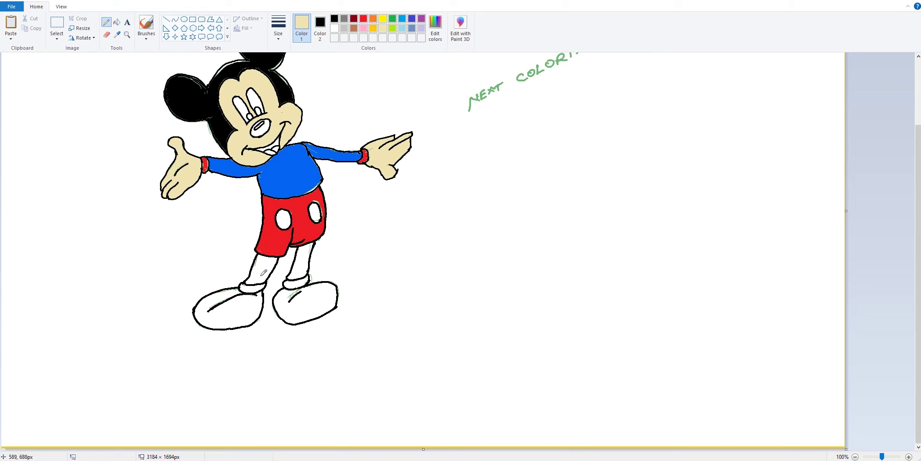
pyautogui.click(116, 22)
pyautogui.click(267, 265)
pyautogui.click(308, 257)
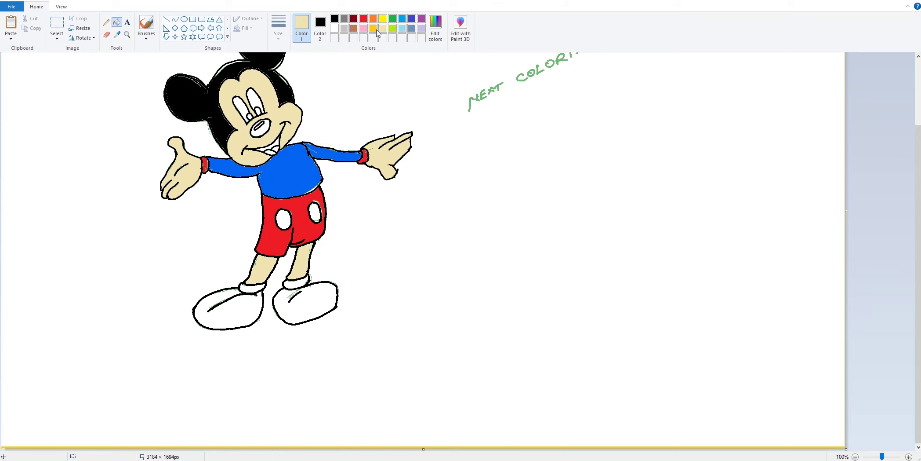
# Fill both shoes and the cuffs at the ankles with green
pyautogui.click(393, 18)
pyautogui.click(220, 297)
pyautogui.click(312, 306)
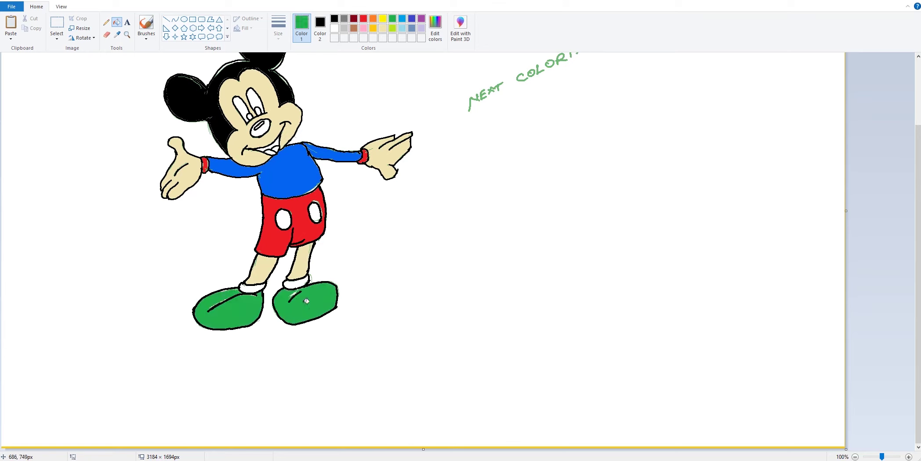
pyautogui.click(298, 283)
pyautogui.click(252, 286)
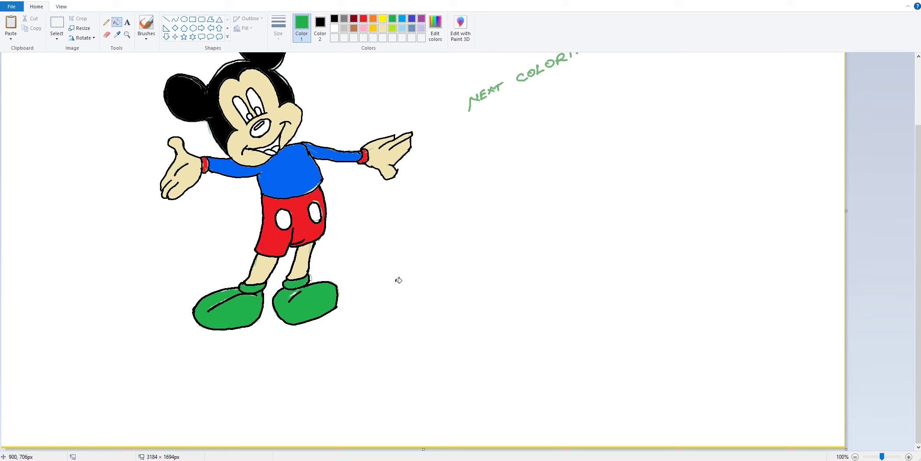
# Fill the tongue with pink sampled from the colorful reference picture and the mouth area above it with light pink
pyautogui.scroll(3, 318, 158)
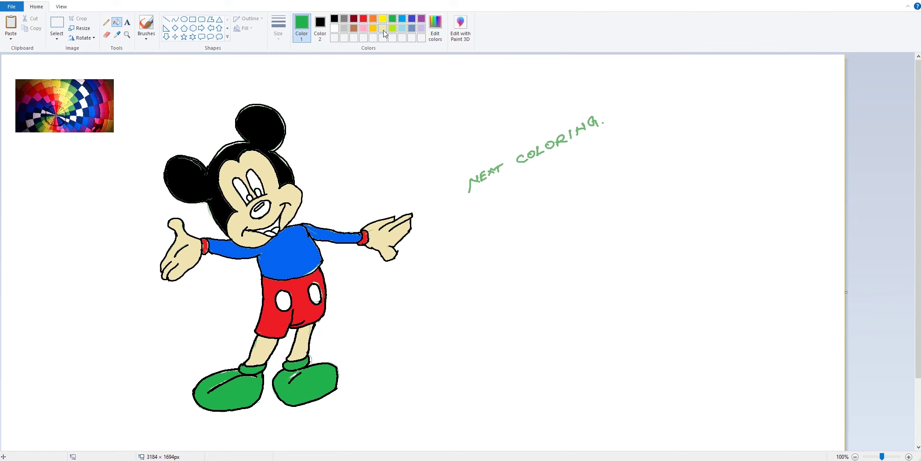
pyautogui.click(117, 34)
pyautogui.scroll(1, 64, 106)
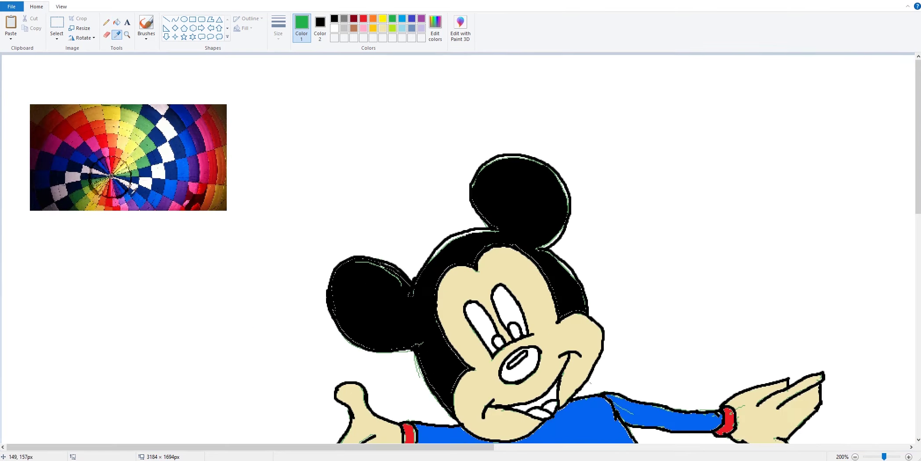
pyautogui.click(126, 205)
pyautogui.click(550, 408)
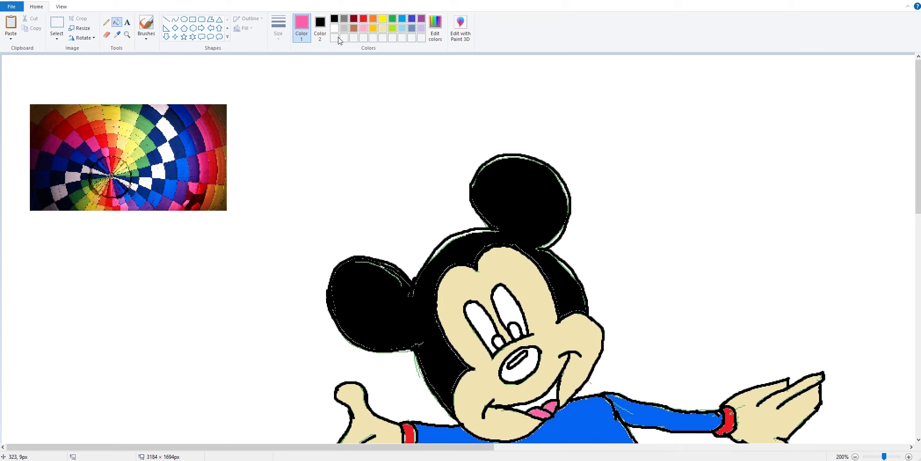
pyautogui.click(364, 28)
pyautogui.click(546, 396)
pyautogui.scroll(-1, 534, 359)
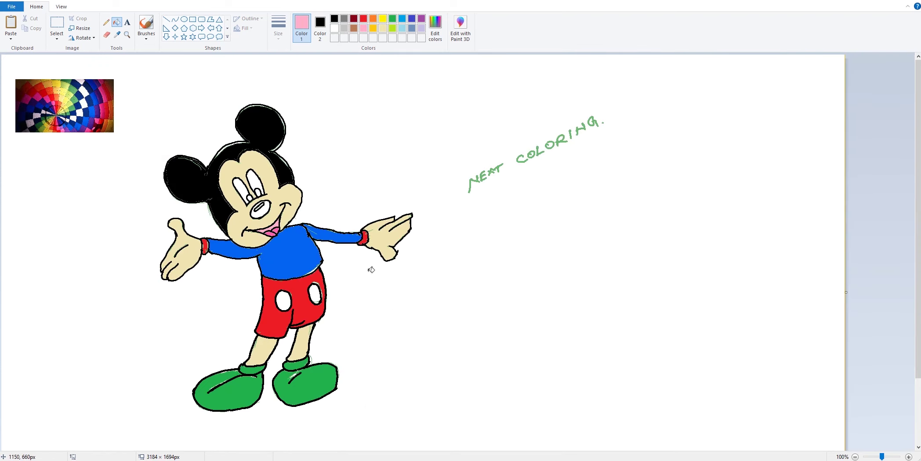
pyautogui.click(323, 32)
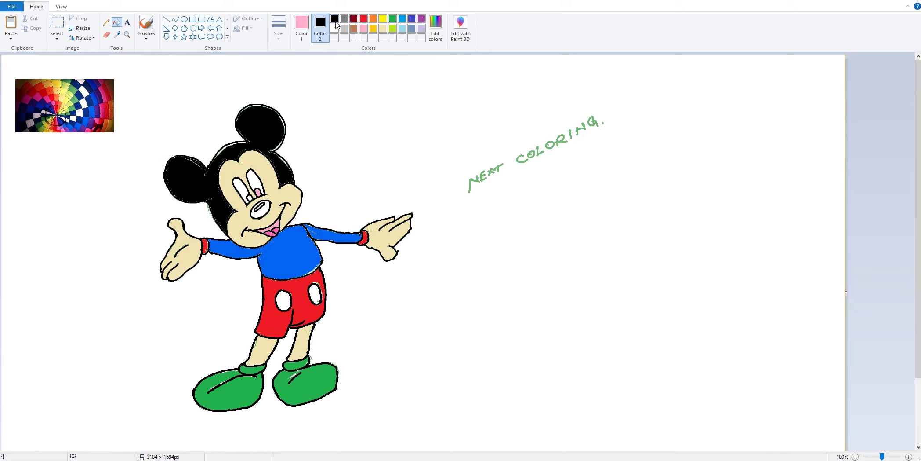
pyautogui.click(302, 29)
pyautogui.click(334, 21)
pyautogui.click(116, 34)
pyautogui.click(259, 193)
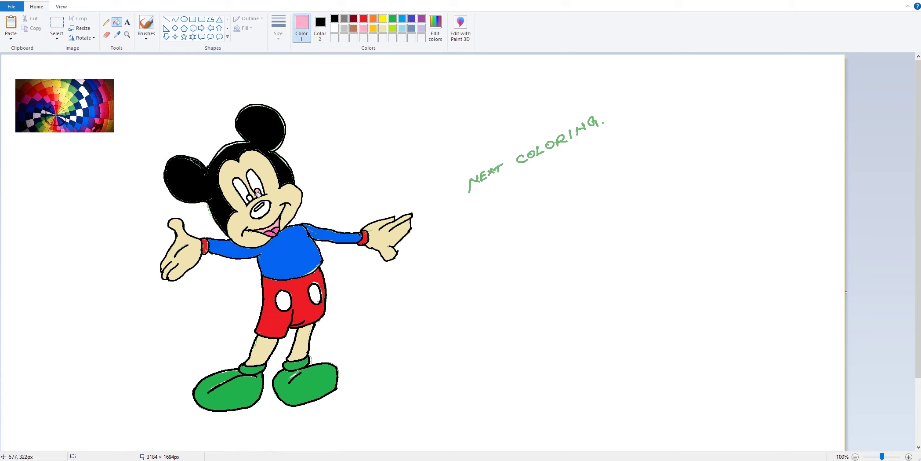
pyautogui.click(117, 34)
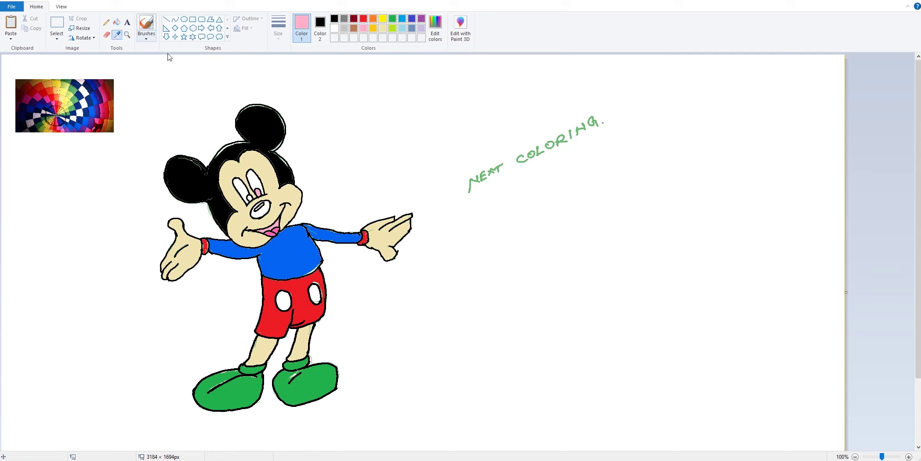
# Fill both pupils and the nose with black, keeping the nose's highlight white
pyautogui.click(337, 19)
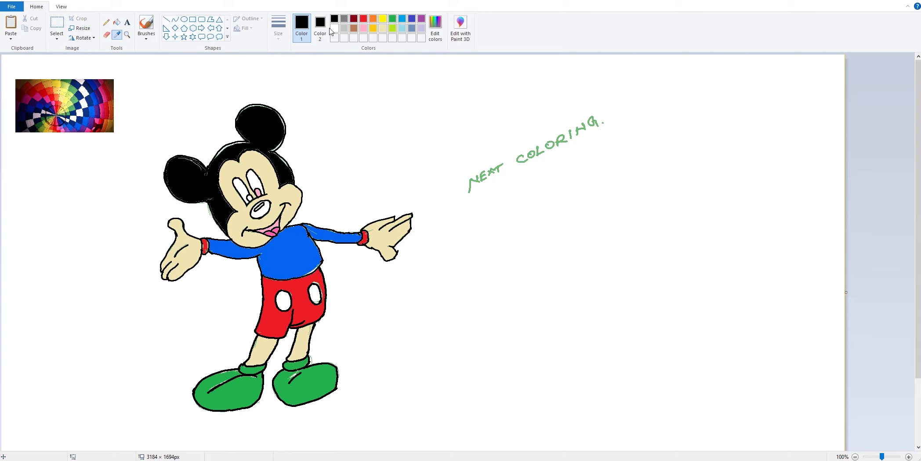
pyautogui.click(117, 22)
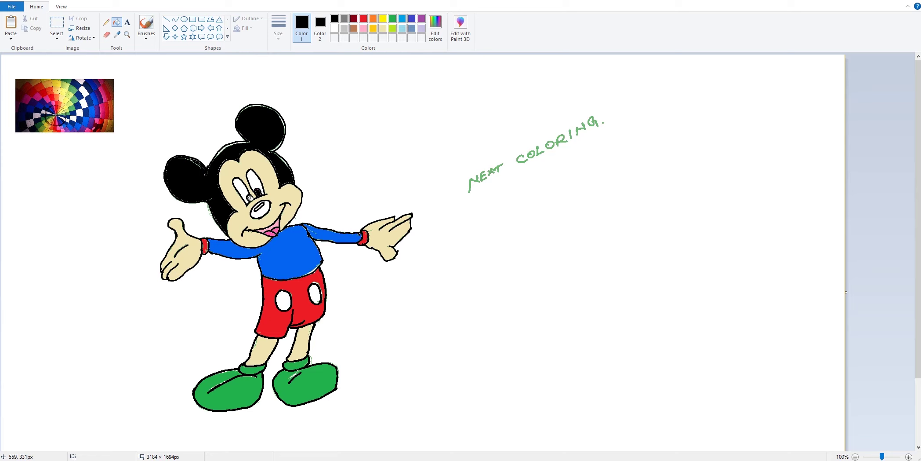
pyautogui.click(265, 214)
pyautogui.scroll(2, 276, 209)
pyautogui.click(106, 22)
pyautogui.scroll(-5, 574, 363)
pyautogui.moveTo(308, 446); pyautogui.dragTo(474, 446)
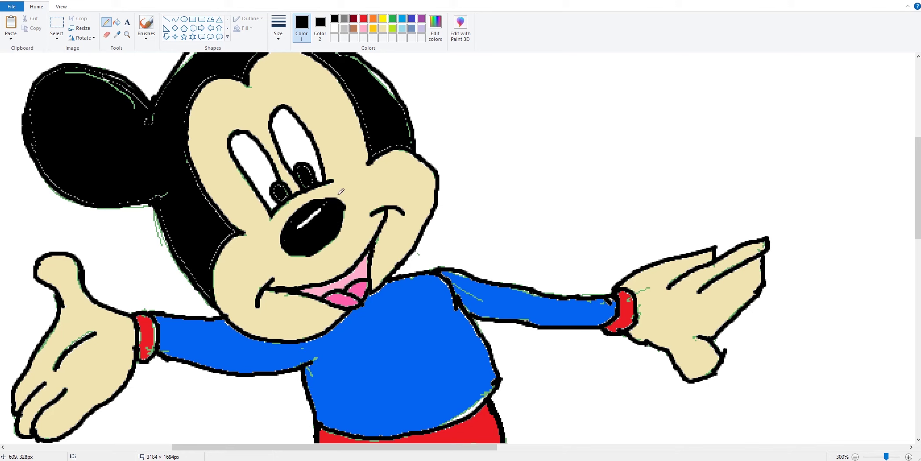
# Handwrite "THANKS FOR WATCHING" in black below the green lettering and add a curved stroke beneath it
pyautogui.scroll(-2, 323, 224)
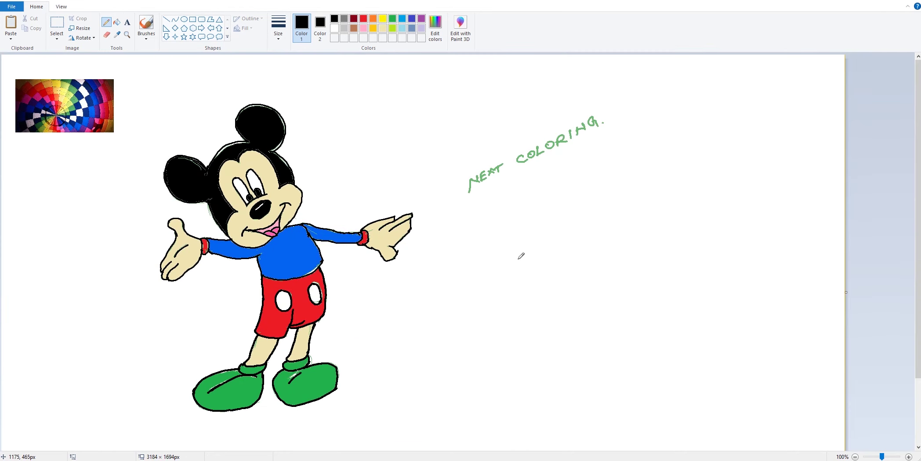
pyautogui.moveTo(484, 237)
pyautogui.mouseDown()
pyautogui.moveTo(477, 265)
pyautogui.moveTo(536, 218)
pyautogui.moveTo(546, 197)
pyautogui.moveTo(628, 170)
pyautogui.mouseUp()
pyautogui.moveTo(523, 285)
pyautogui.mouseDown()
pyautogui.moveTo(552, 261)
pyautogui.moveTo(634, 210)
pyautogui.mouseUp()
pyautogui.moveTo(657, 199)
pyautogui.mouseDown()
pyautogui.moveTo(644, 210)
pyautogui.moveTo(652, 205)
pyautogui.mouseUp()
pyautogui.moveTo(640, 248); pyautogui.dragTo(594, 295)
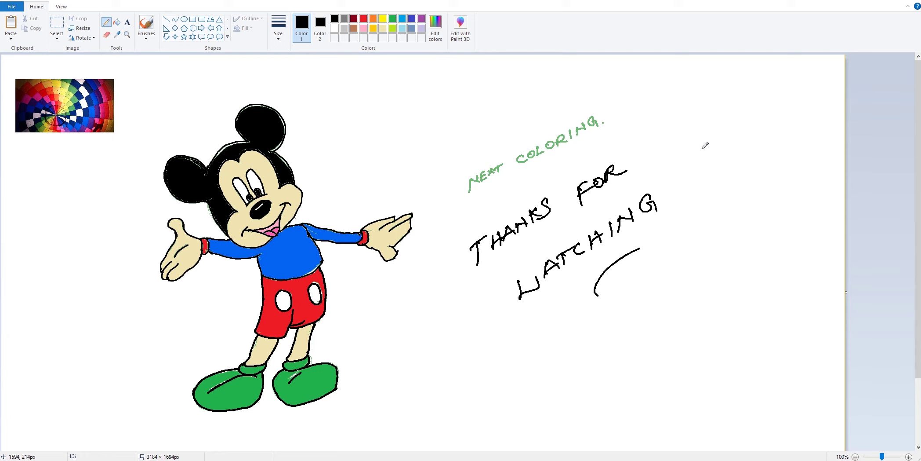